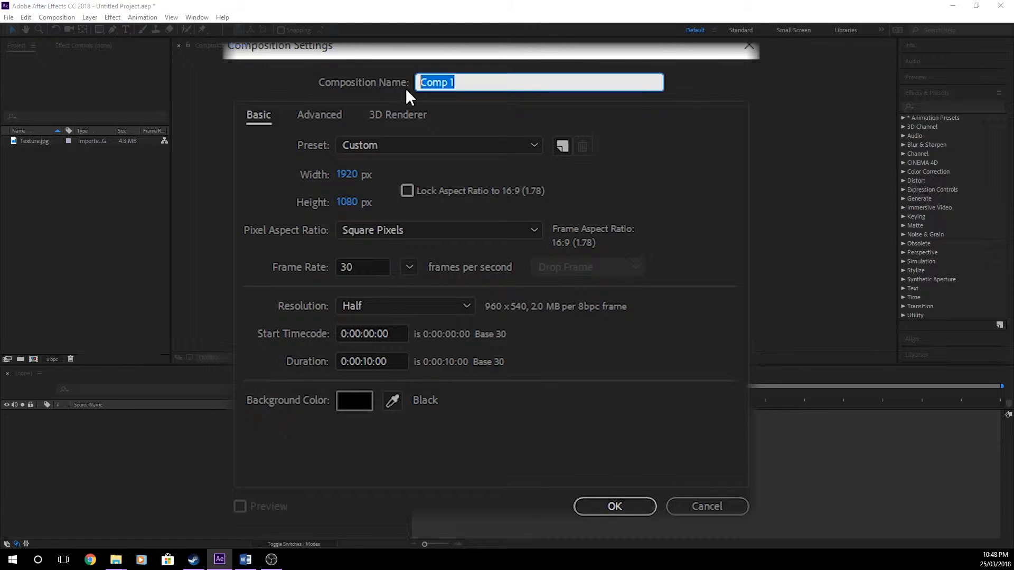
Name the new composition WIPE_TEXT_INTRO and create it.
{"action": "type", "text": "WIPE_TEXT_INTRO"}
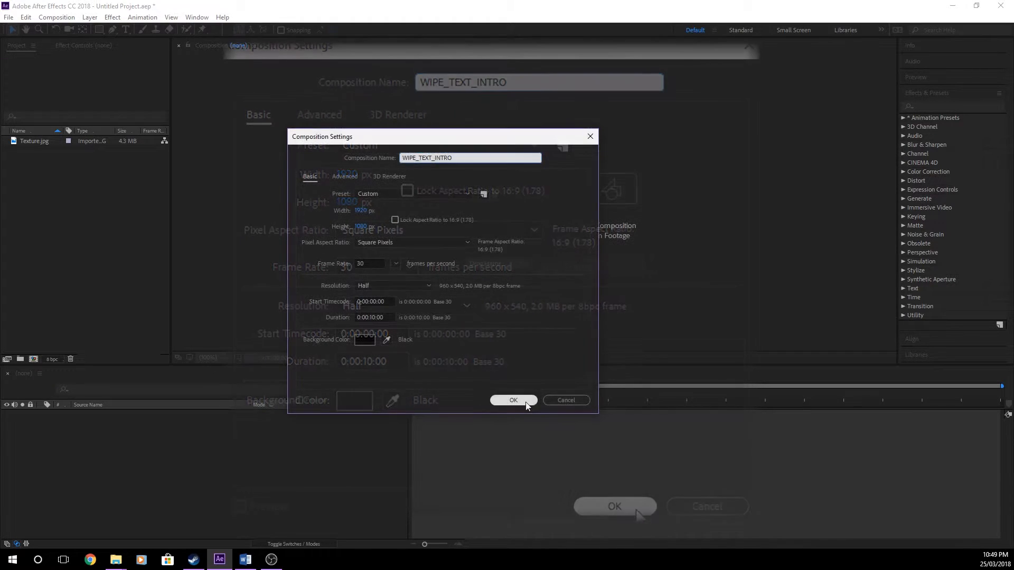
{"action": "left_click", "coordinate": [618, 503]}
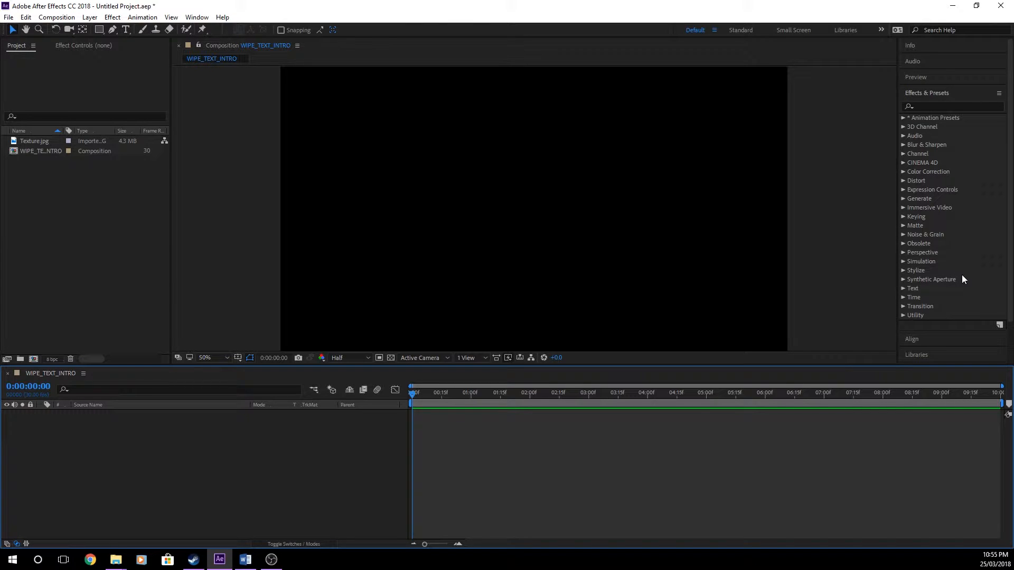
Add a new solid layer named Background to the composition.
{"action": "right_click", "coordinate": [363, 439]}
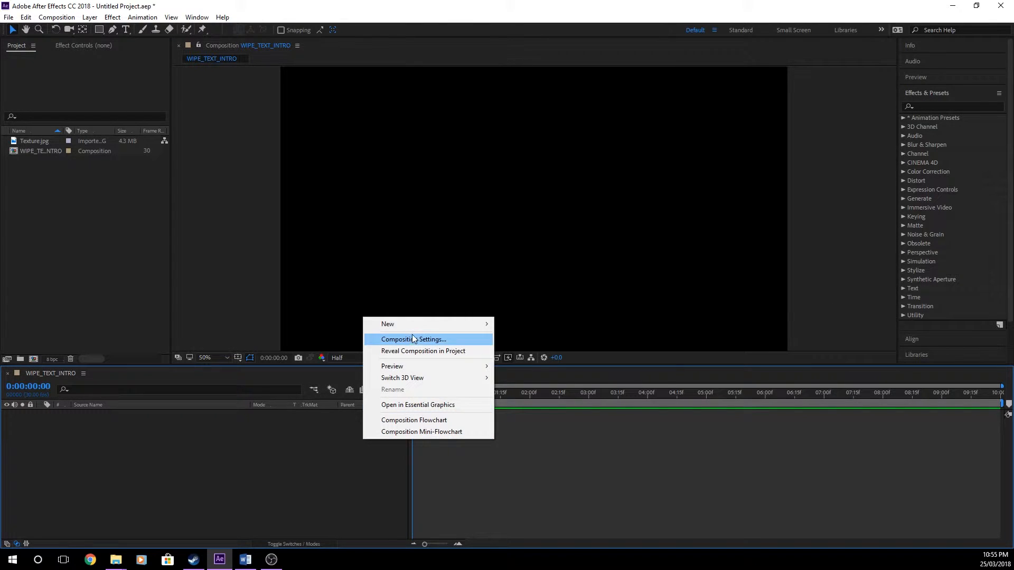
{"action": "mouse_move", "coordinate": [429, 325]}
{"action": "left_click", "coordinate": [560, 350]}
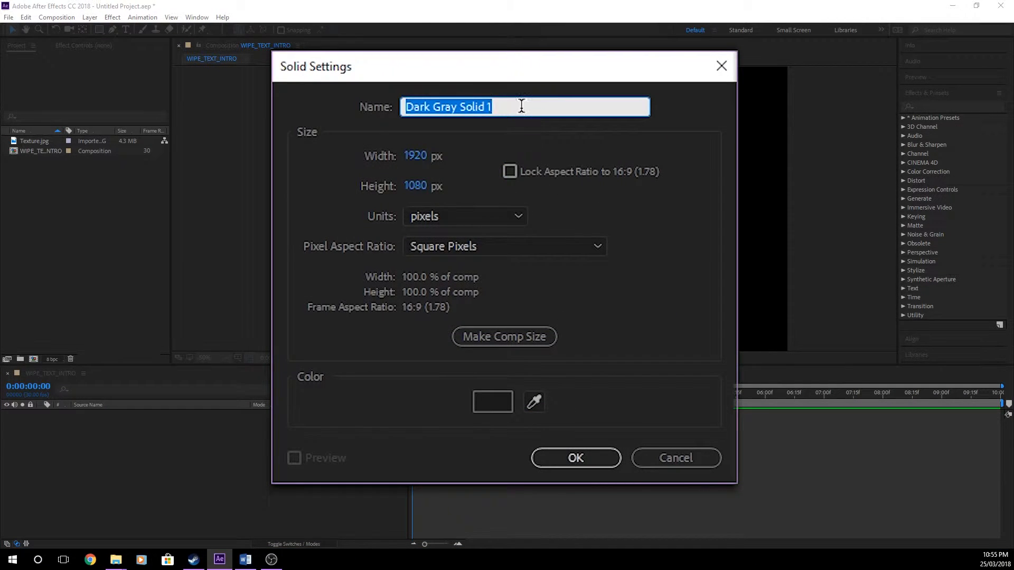
{"action": "type", "text": "Back"}
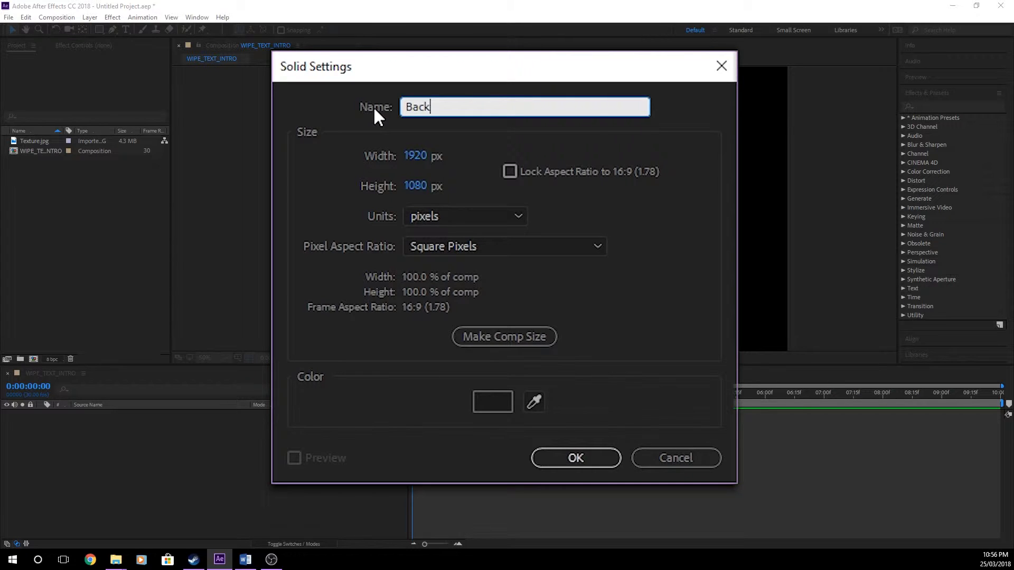
{"action": "type", "text": "ground"}
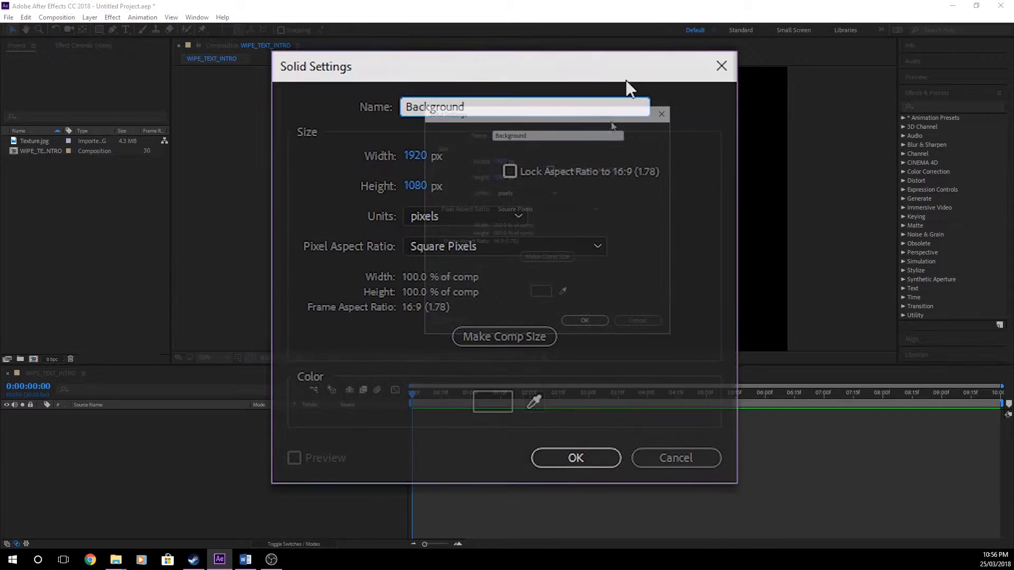
{"action": "left_click", "coordinate": [584, 321]}
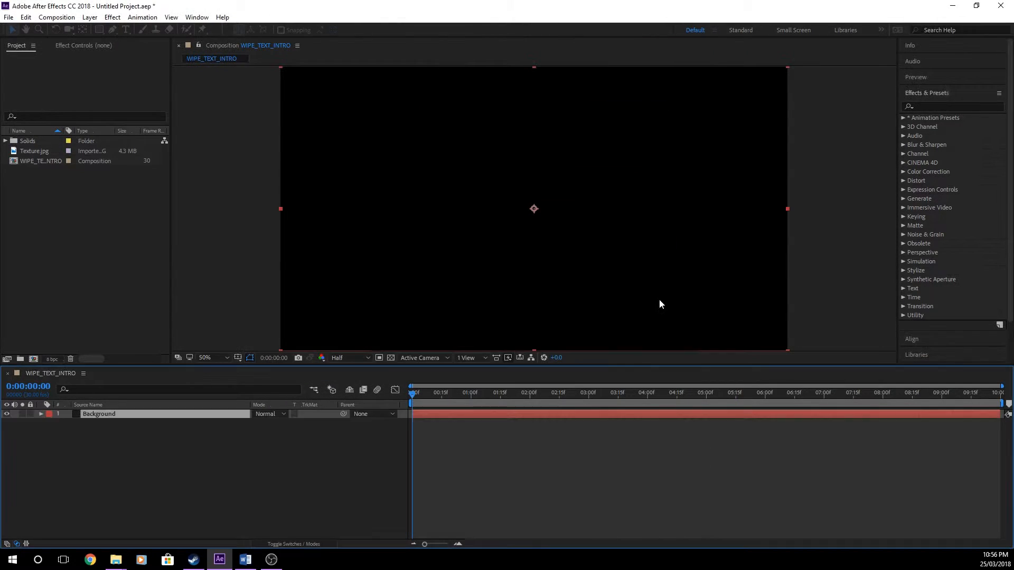
Find the Gradient Ramp effect and apply it to the Background layer.
{"action": "left_click", "coordinate": [945, 107]}
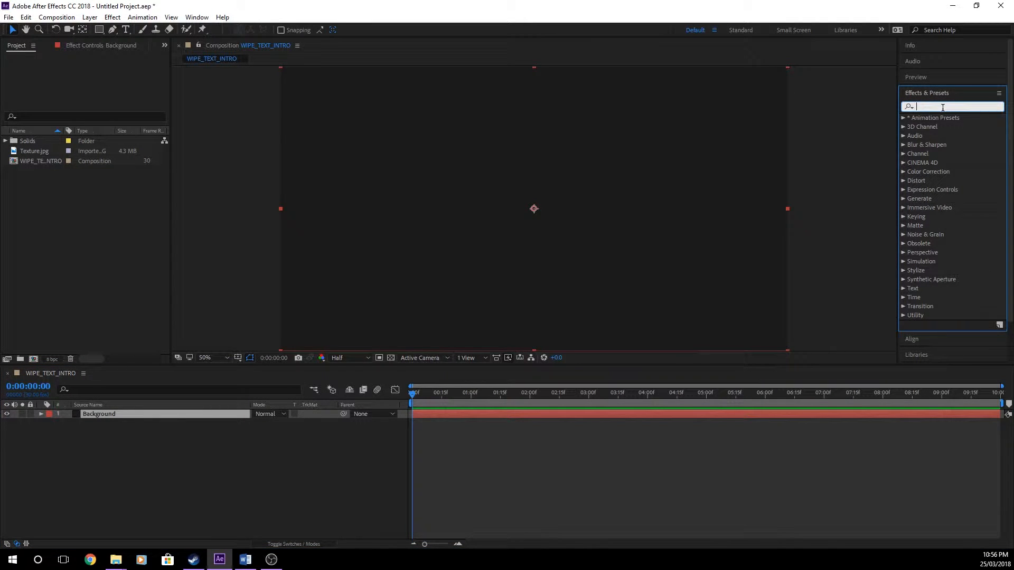
{"action": "type", "text": "Gradient"}
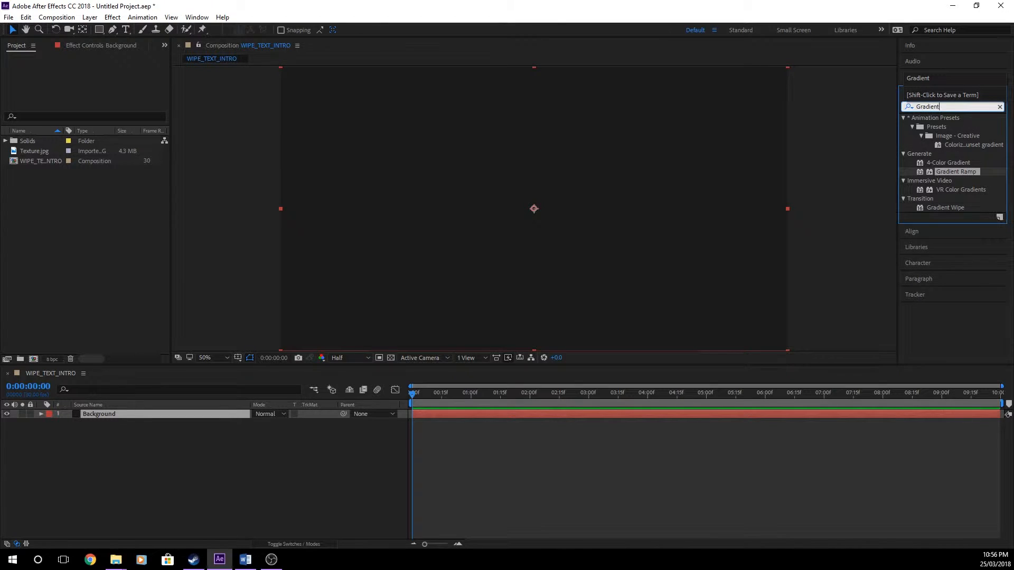
{"action": "left_click_drag", "start_coordinate": [965, 171], "coordinate": [216, 414]}
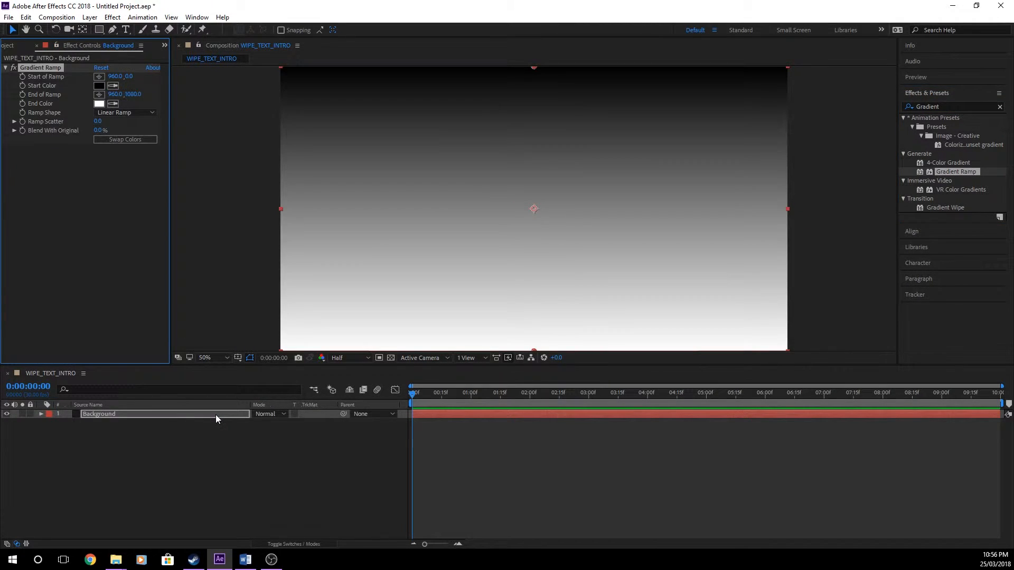
{"action": "left_click", "coordinate": [194, 416]}
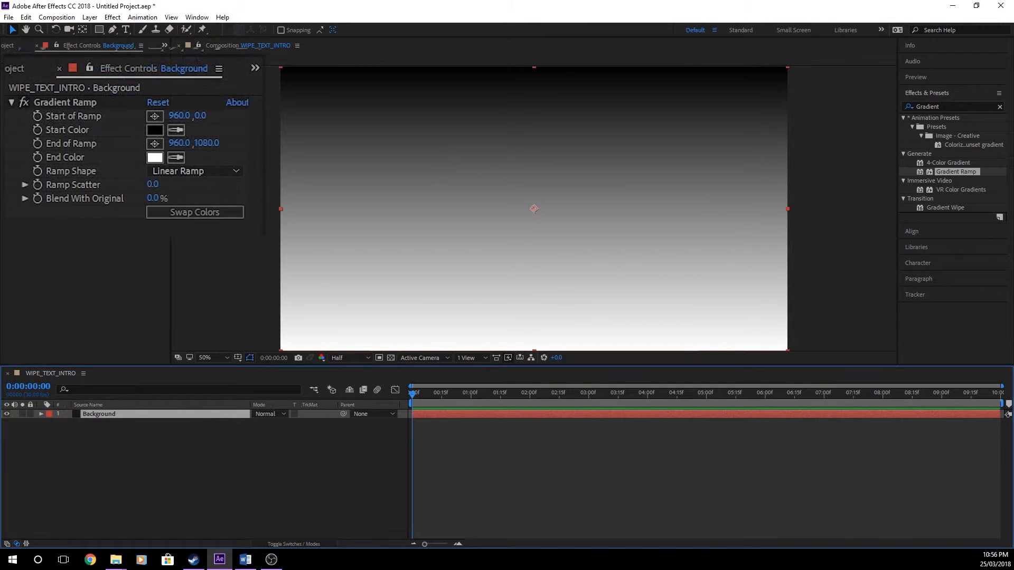
Set the gradient's shape to Radial Ramp and move its start point to the frame's centre, about 962, 542.
{"action": "left_click", "coordinate": [196, 170]}
{"action": "left_click", "coordinate": [203, 206]}
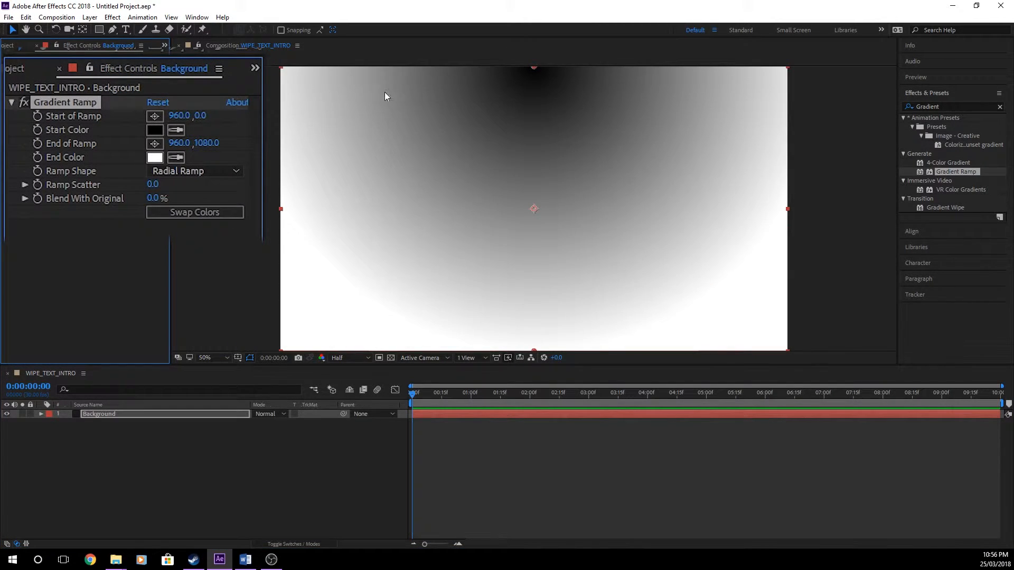
{"action": "left_click_drag", "start_coordinate": [532, 69], "coordinate": [537, 233]}
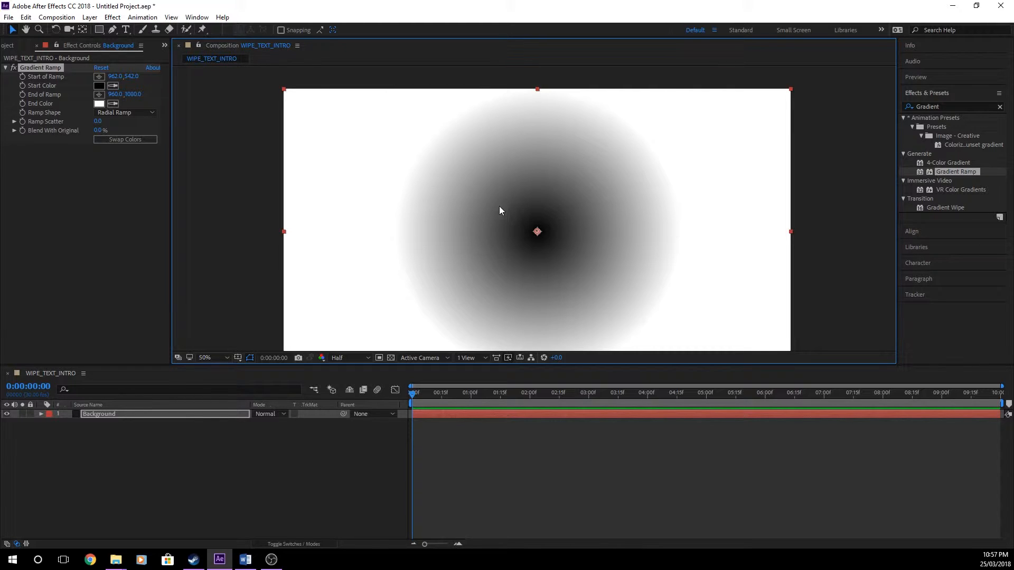
Swap the ramp's colors and move its end point beyond the frame's lower-right corner, to about 2356, 1368.
{"action": "left_click", "coordinate": [134, 139]}
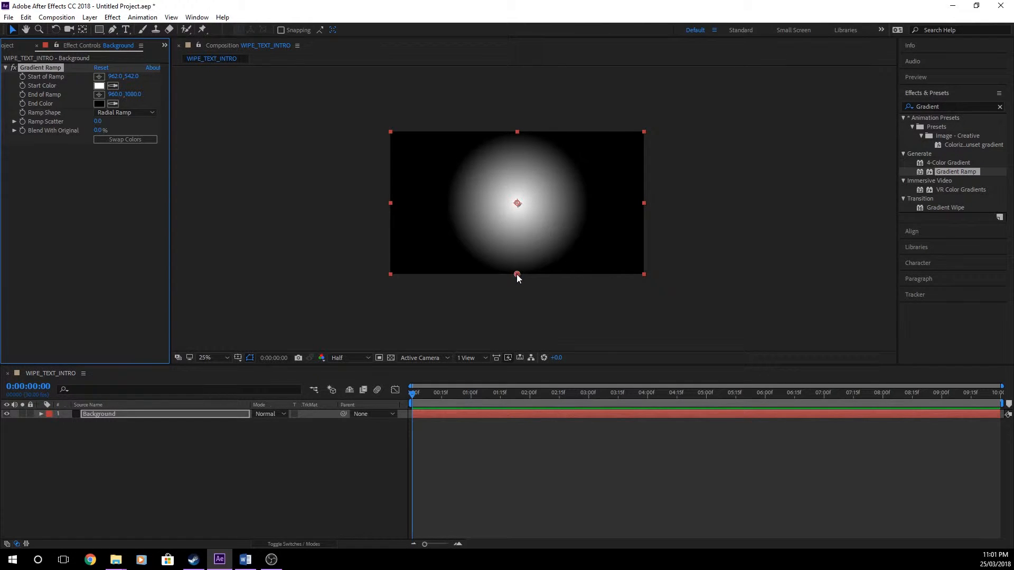
{"action": "left_click_drag", "start_coordinate": [516, 275], "coordinate": [701, 312]}
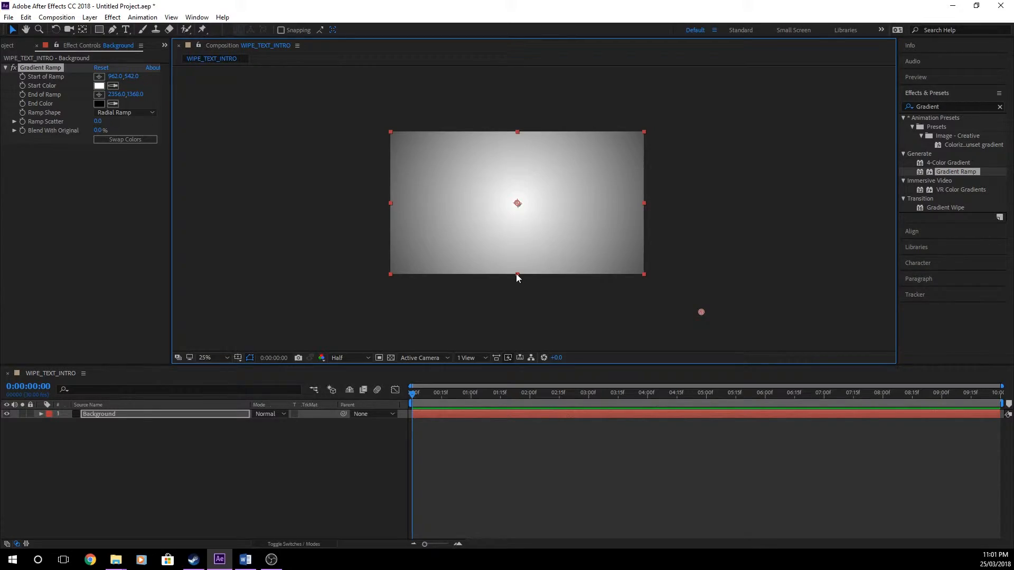
Add Texture.jpg above the Background layer and scale it to 64% so it fits the frame's width.
{"action": "left_click", "coordinate": [14, 48]}
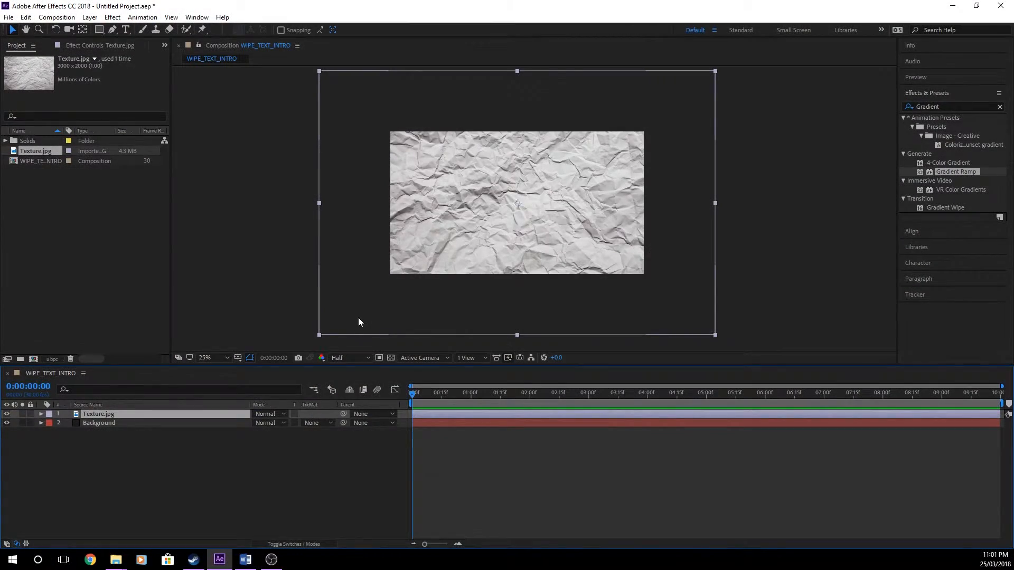
{"action": "key", "text": "s"}
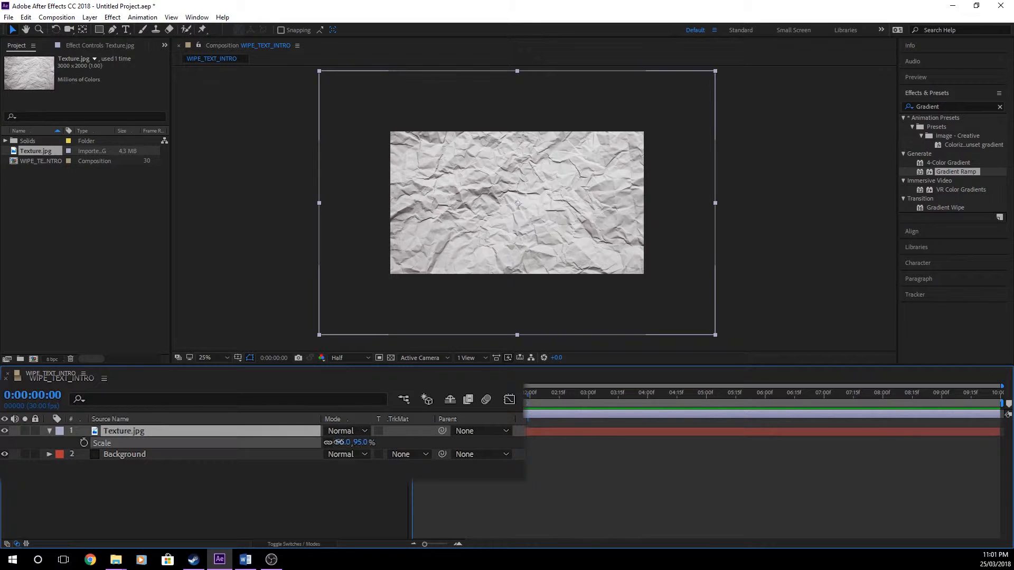
{"action": "left_click_drag", "start_coordinate": [344, 444], "coordinate": [323, 445]}
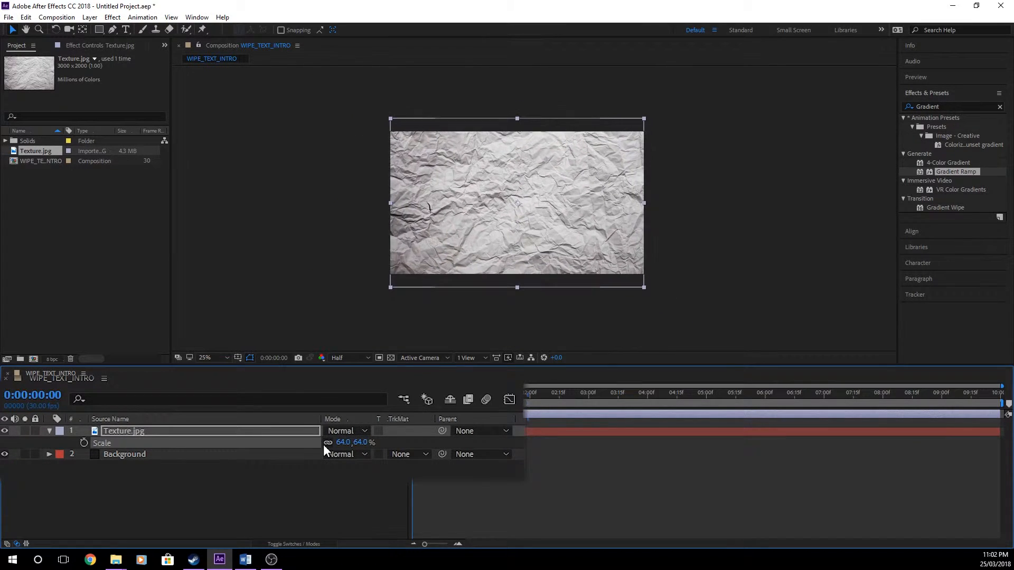
Set the Texture.jpg layer's blending mode to Subtract and its opacity to 30%.
{"action": "left_click", "coordinate": [366, 432]}
{"action": "left_click", "coordinate": [368, 360]}
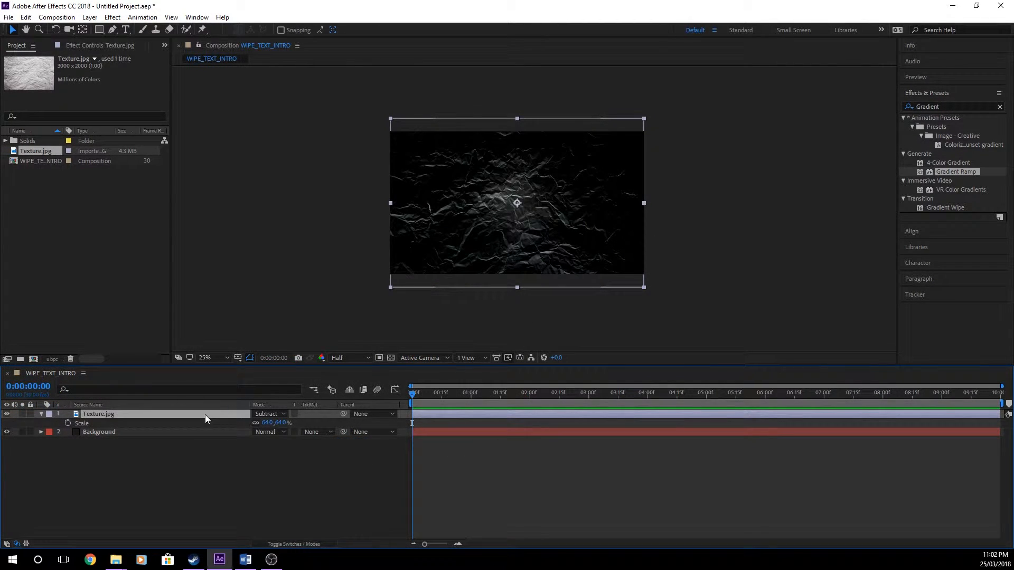
{"action": "key", "text": "t"}
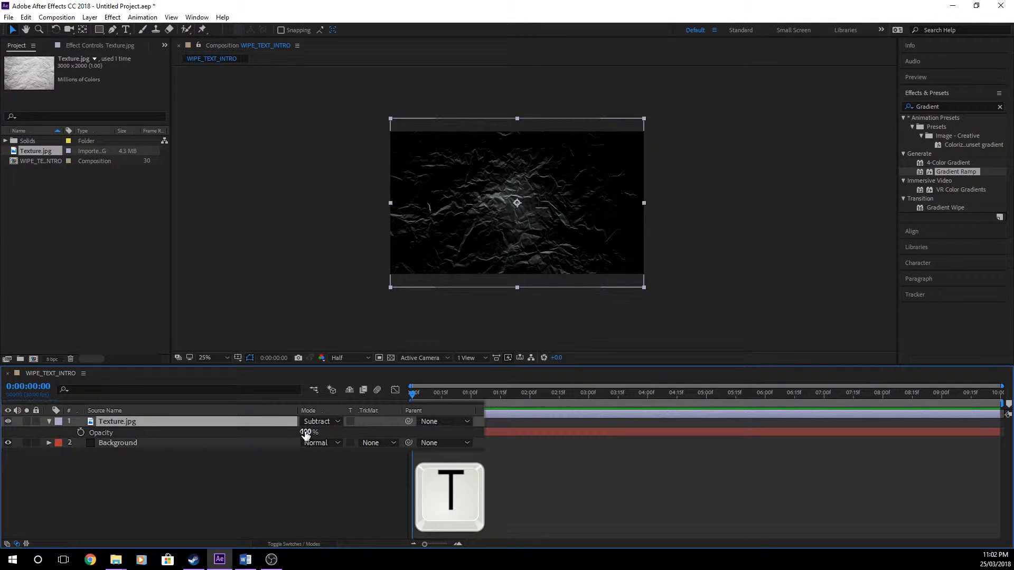
{"action": "left_click", "coordinate": [307, 432]}
{"action": "type", "text": "20"}
{"action": "key", "text": "Return"}
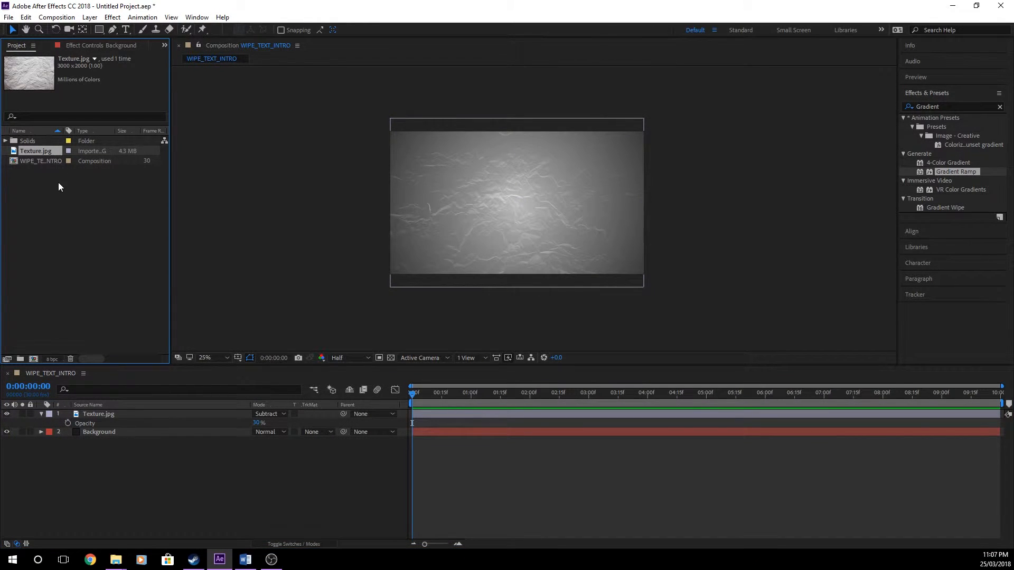
Create a text layer reading ChrispFX in the composition.
{"action": "left_click", "coordinate": [126, 30]}
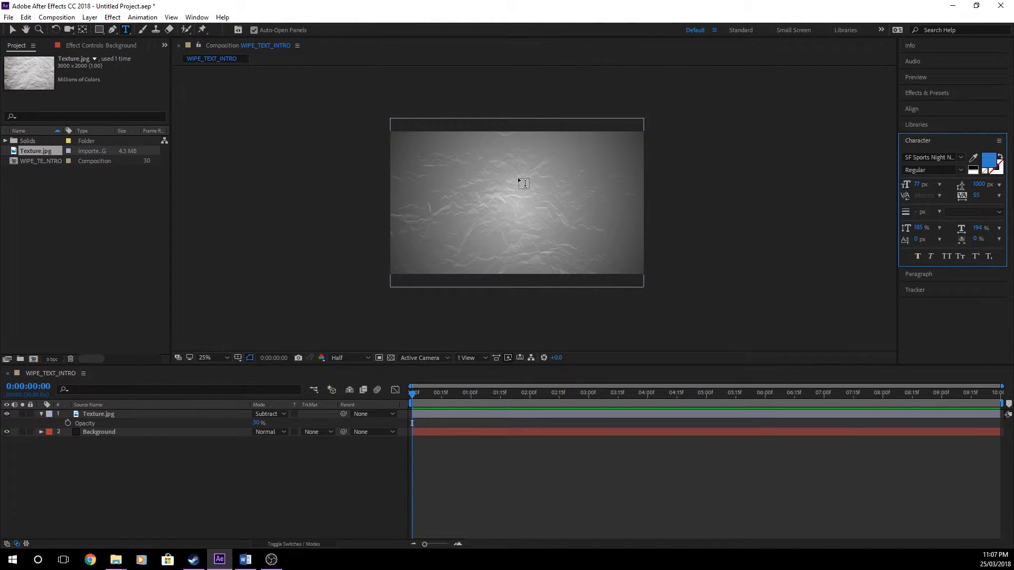
{"action": "left_click", "coordinate": [474, 191]}
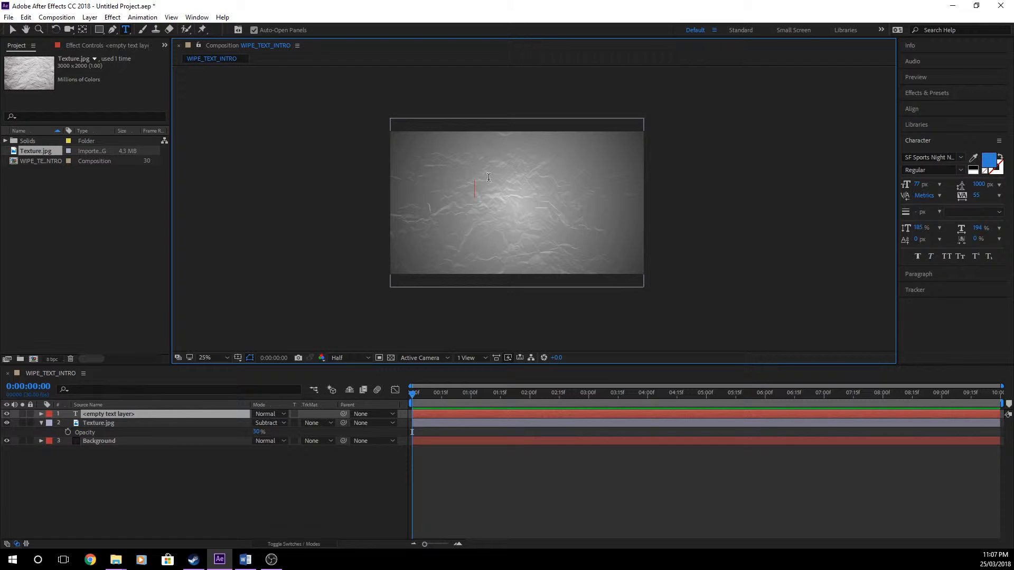
{"action": "type", "text": "ChrispFX"}
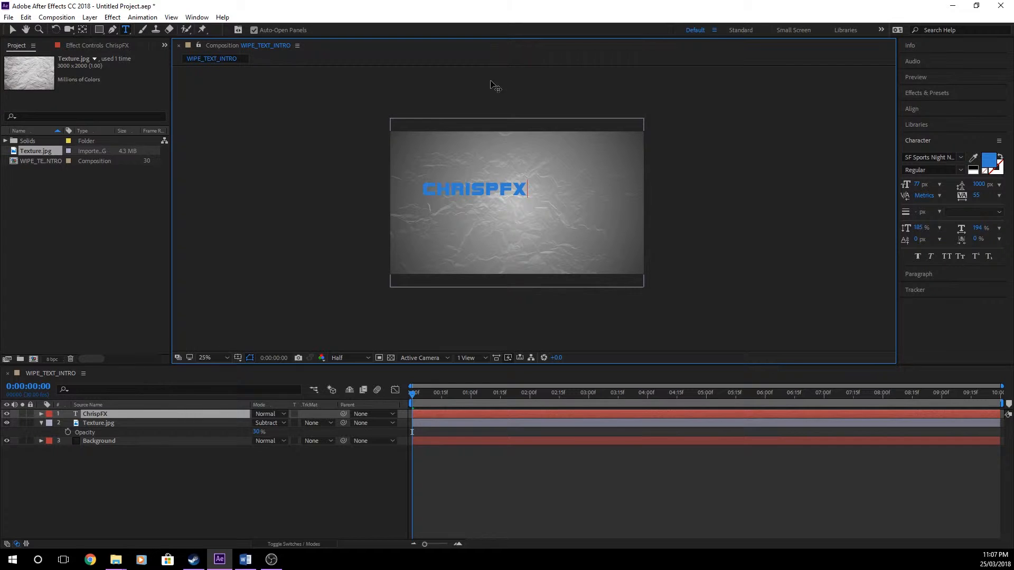
{"action": "left_click", "coordinate": [12, 29]}
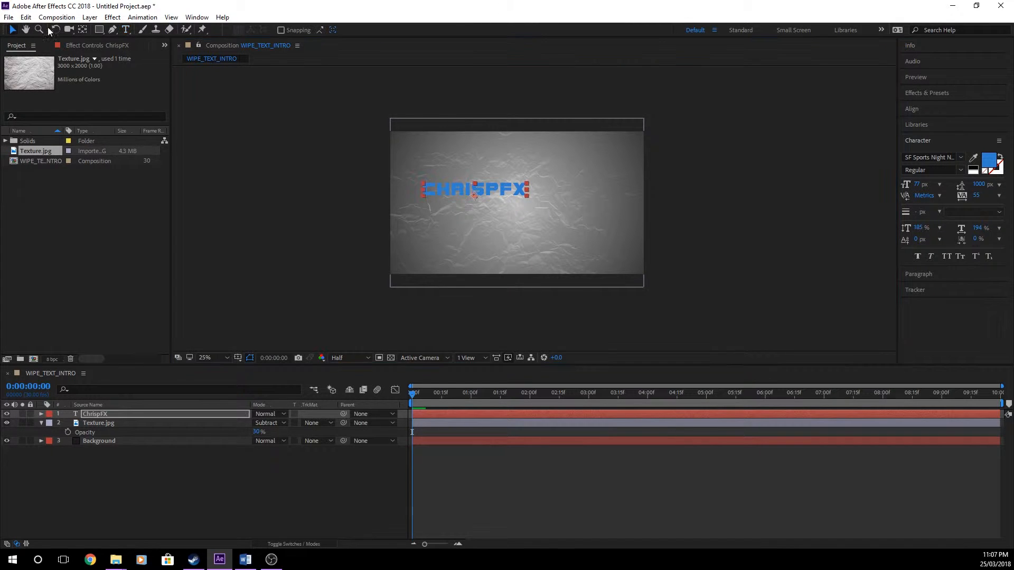
Move the ChrispFX text near the middle and centre it horizontally and vertically in the composition.
{"action": "left_click_drag", "start_coordinate": [504, 194], "coordinate": [533, 199]}
{"action": "left_click", "coordinate": [916, 110]}
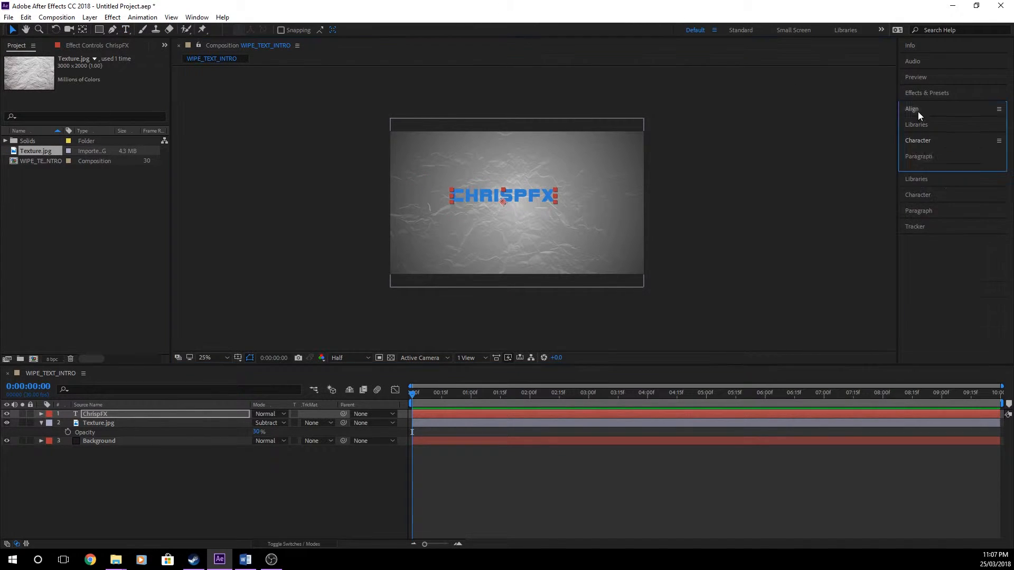
{"action": "left_click", "coordinate": [927, 136]}
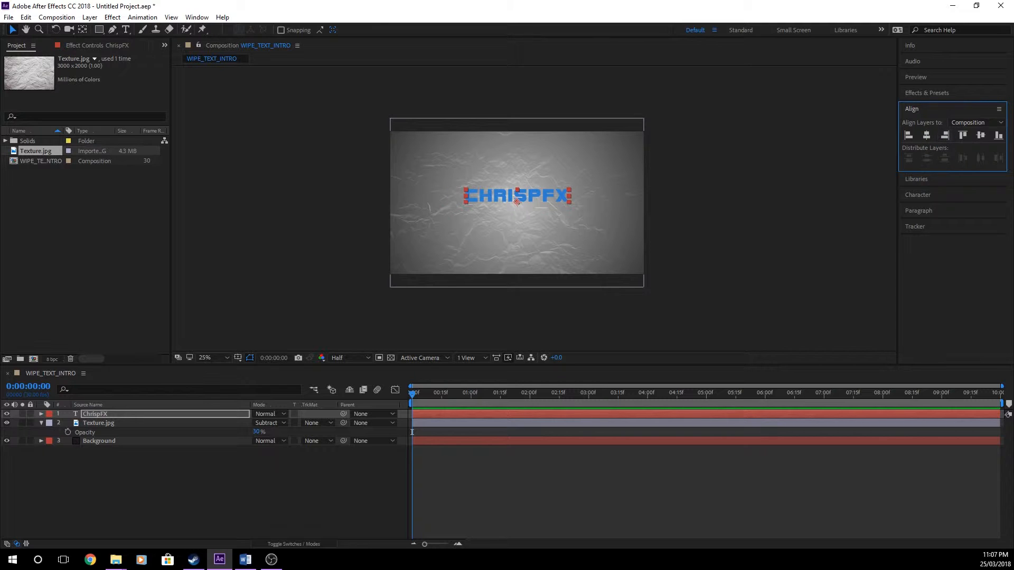
{"action": "left_click", "coordinate": [980, 135]}
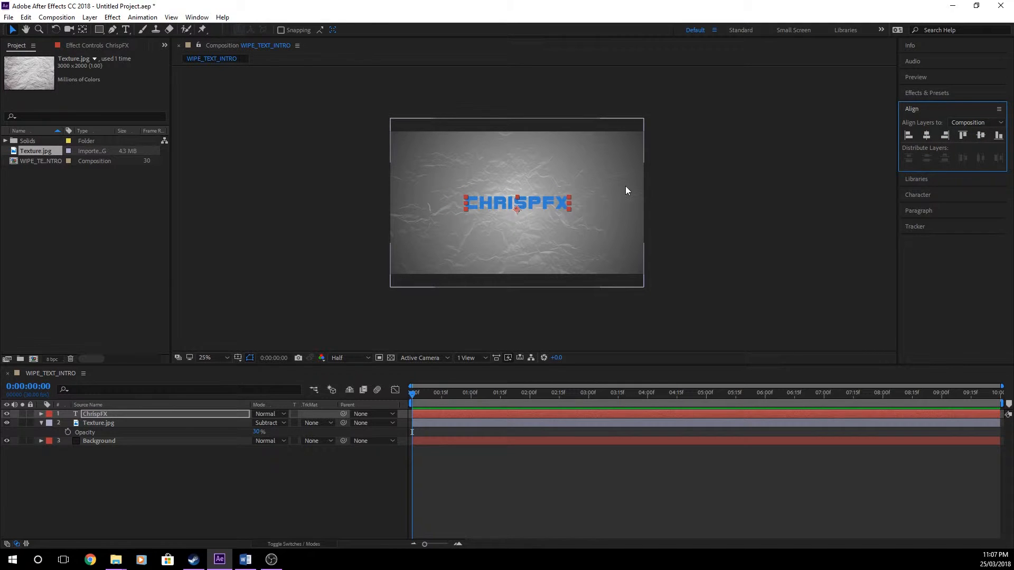
Create a composition-sized 1920 x 1080 solid named Wipe above the text, sampling its colour from the blue ChrispFX text.
{"action": "left_click", "coordinate": [180, 415]}
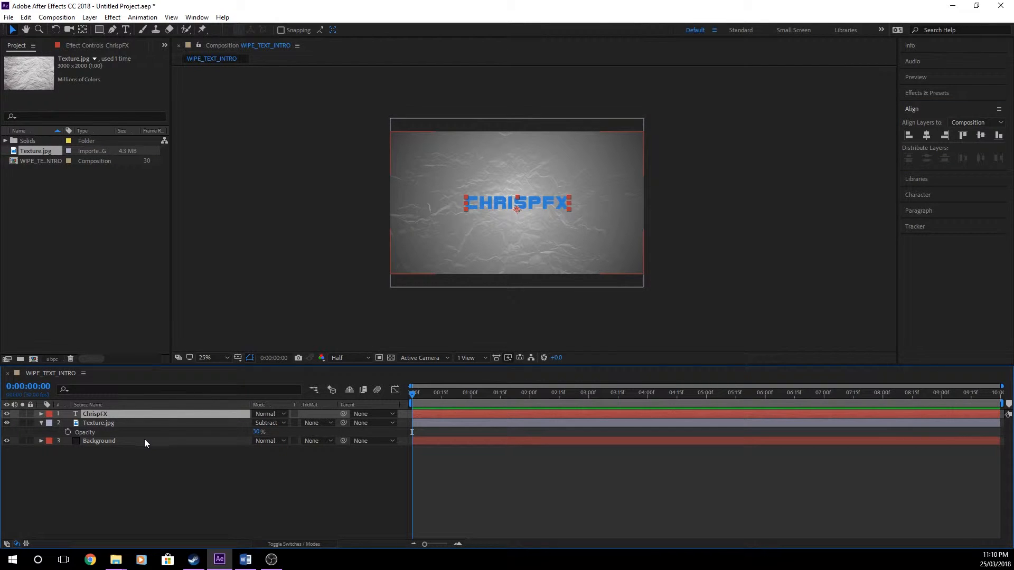
{"action": "right_click", "coordinate": [195, 464]}
{"action": "mouse_move", "coordinate": [251, 349]}
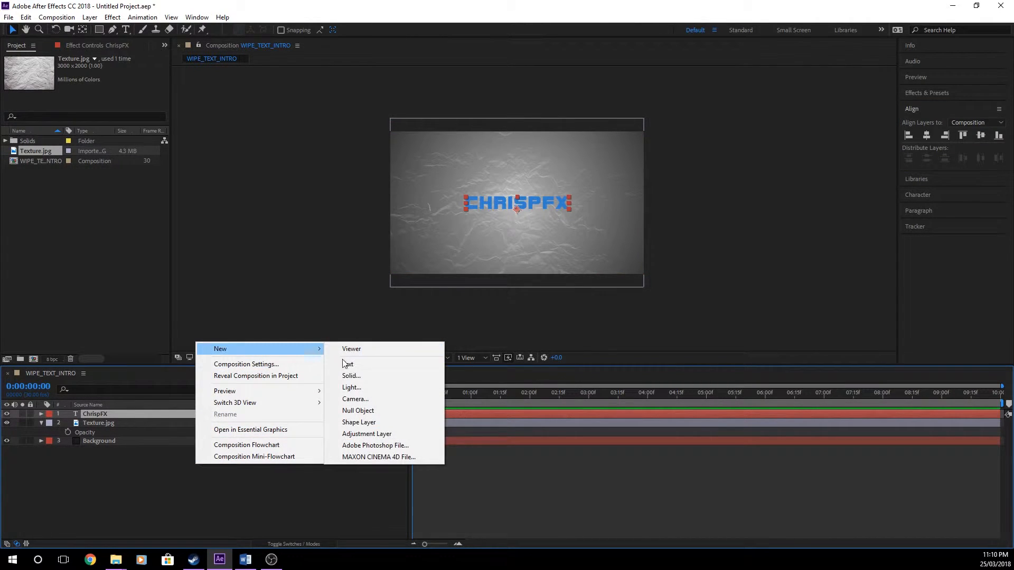
{"action": "left_click", "coordinate": [359, 375]}
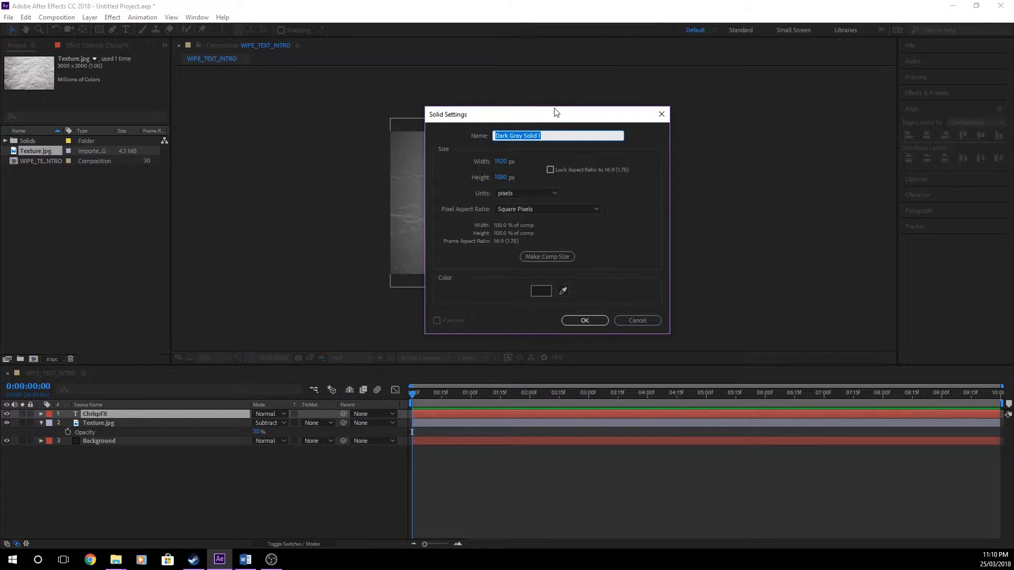
{"action": "left_click_drag", "start_coordinate": [556, 112], "coordinate": [777, 94]}
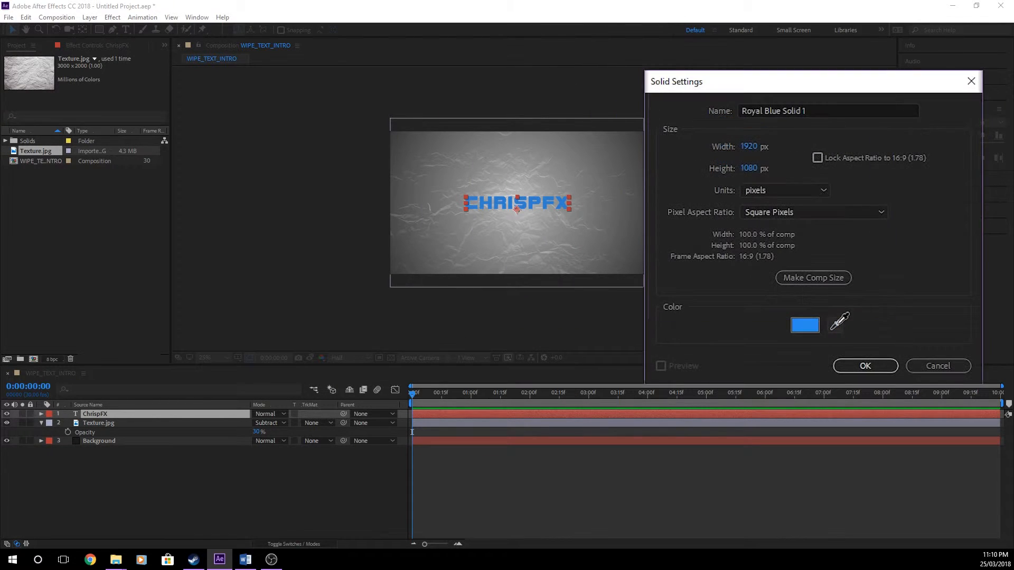
{"action": "left_click", "coordinate": [840, 321]}
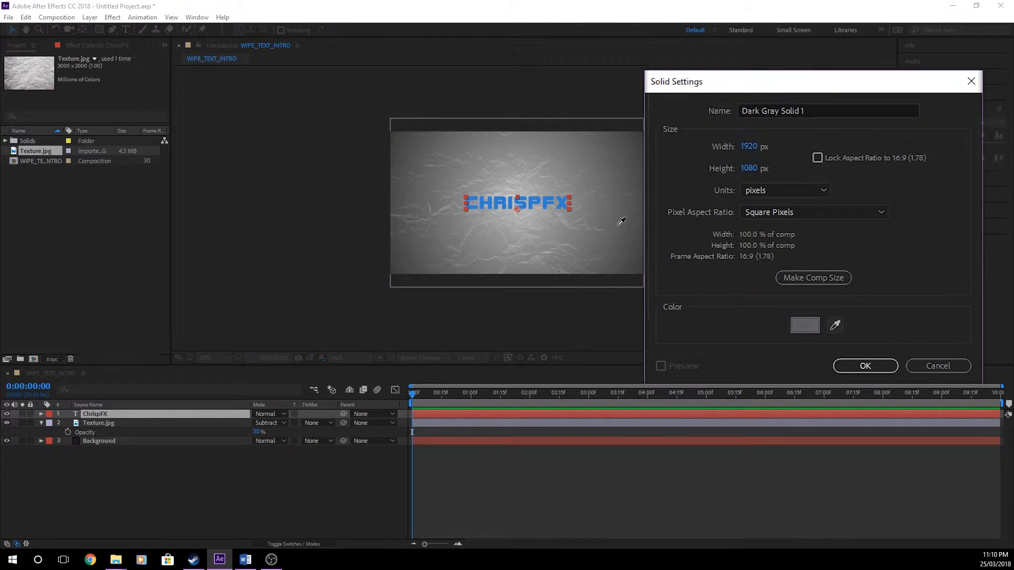
{"action": "left_click", "coordinate": [532, 201]}
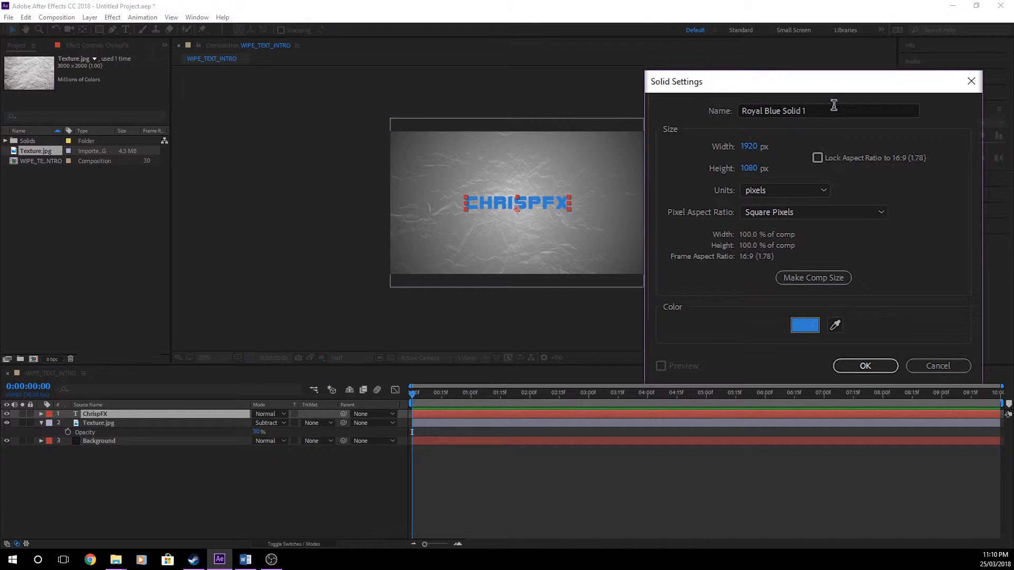
{"action": "left_click_drag", "start_coordinate": [834, 105], "coordinate": [731, 109]}
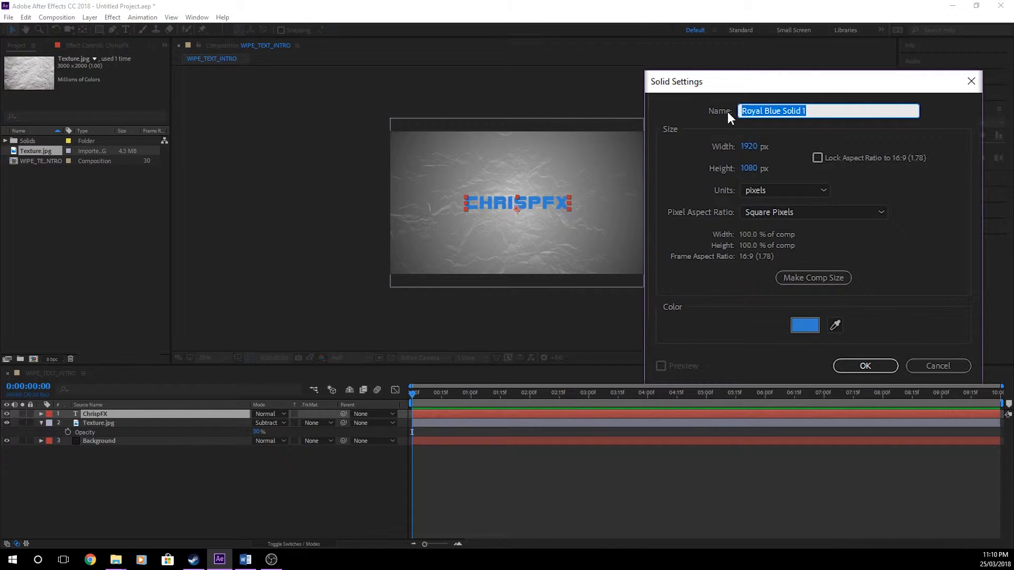
{"action": "type", "text": "Wipe"}
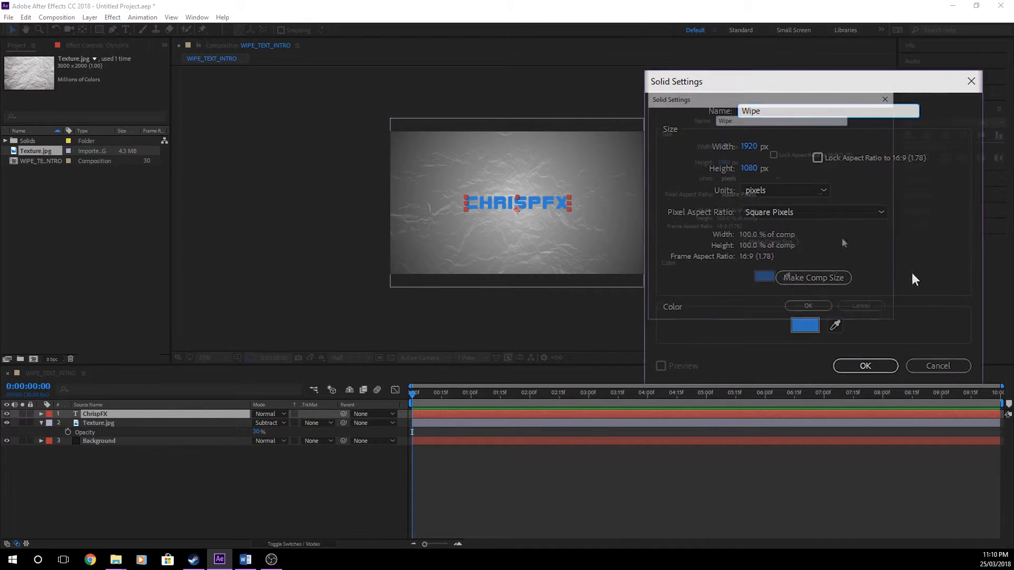
{"action": "left_click", "coordinate": [865, 365]}
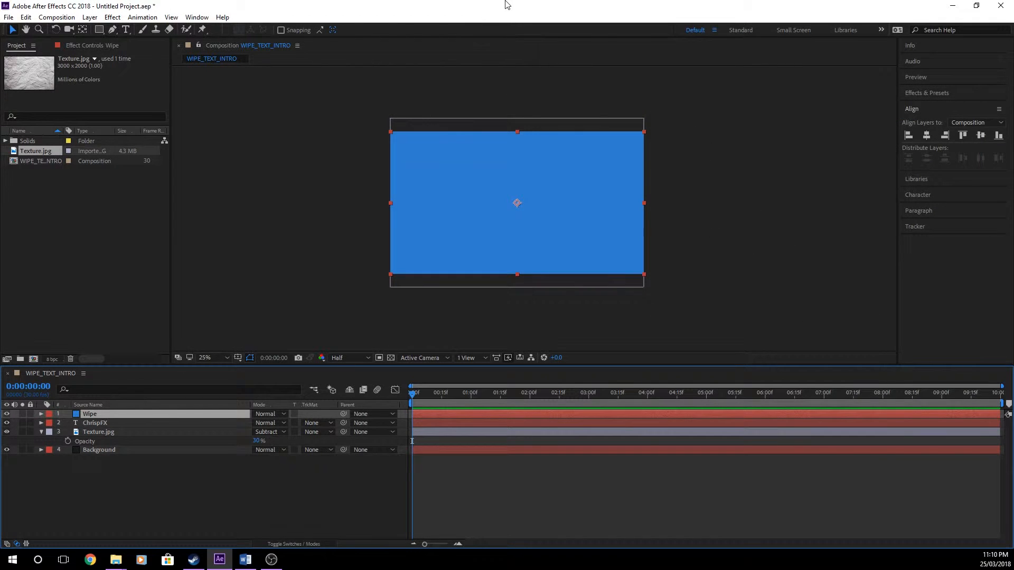
Apply the Gradient Ramp effect to the Wipe layer and move its start of ramp to about 1468, 436.
{"action": "left_click", "coordinate": [918, 93]}
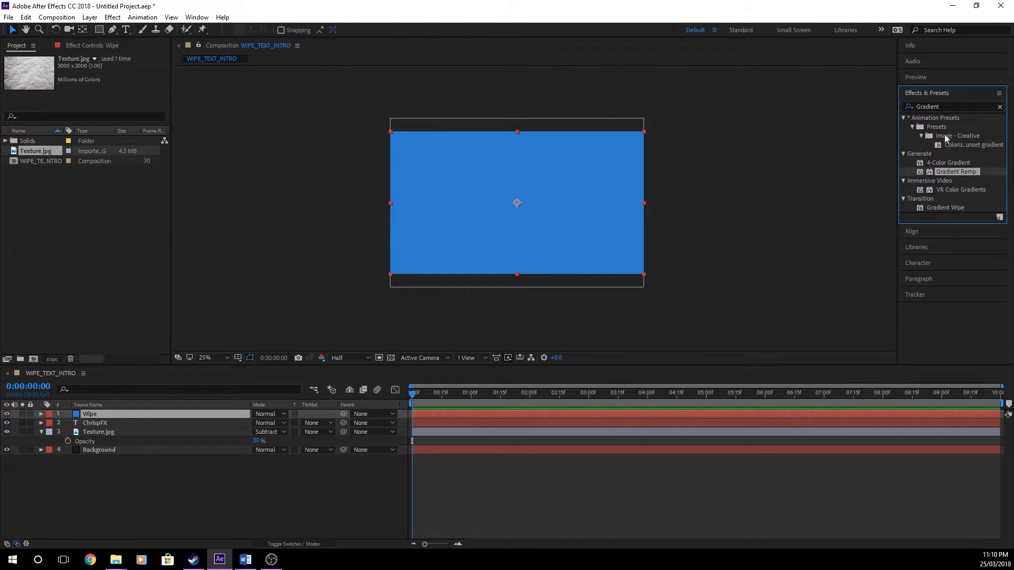
{"action": "left_click_drag", "start_coordinate": [949, 172], "coordinate": [189, 414]}
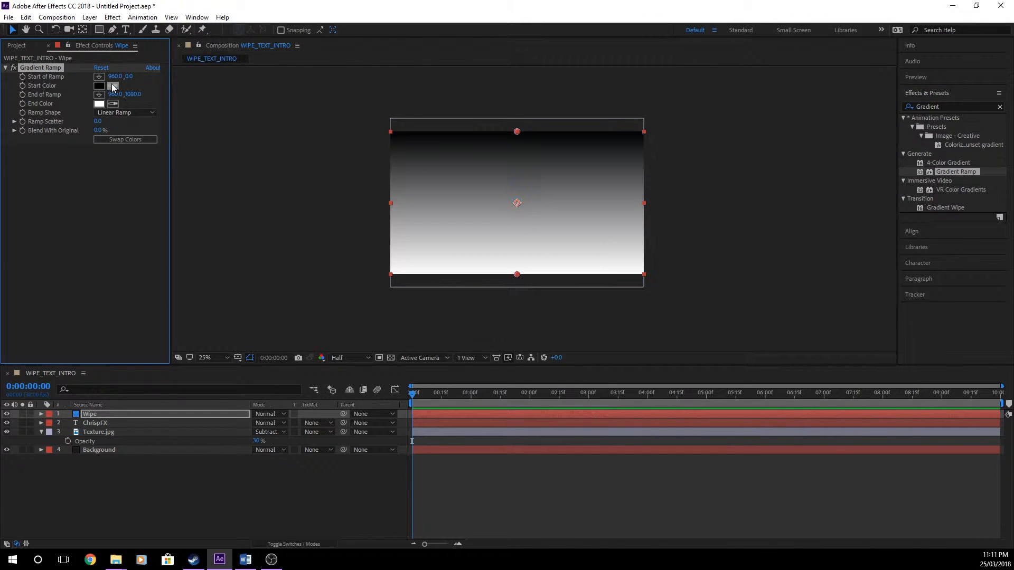
{"action": "left_click", "coordinate": [55, 69]}
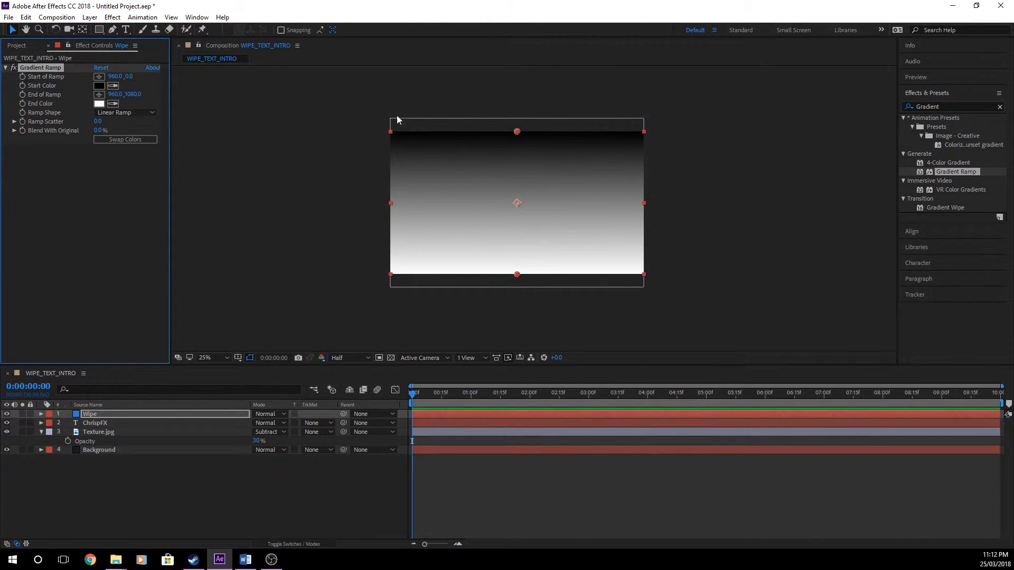
{"action": "left_click", "coordinate": [516, 131]}
{"action": "left_click_drag", "start_coordinate": [517, 132], "coordinate": [584, 189]}
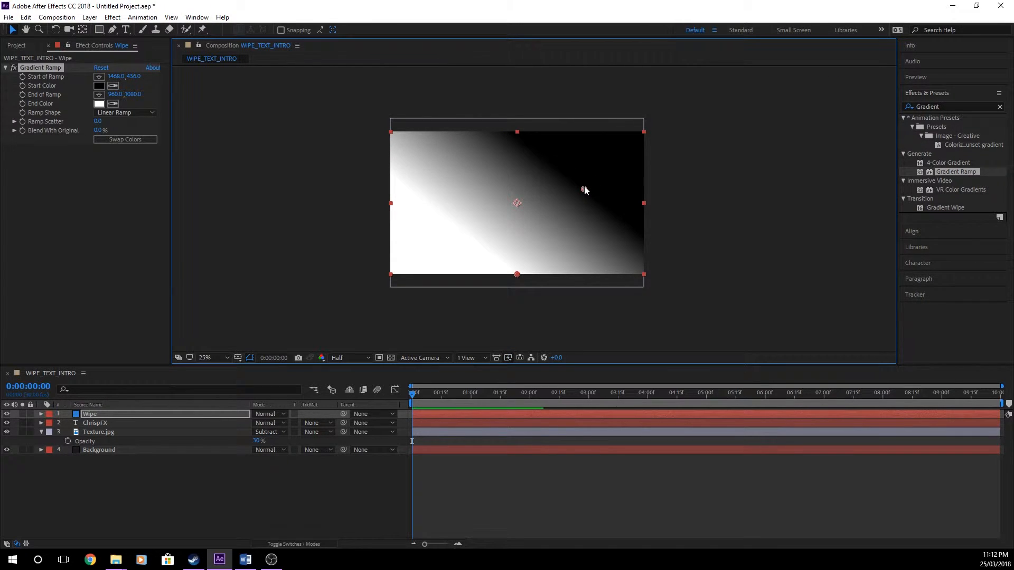
Set the Wipe layer's Gradient Ramp start colour to a medium blue, about 3283D6.
{"action": "left_click", "coordinate": [99, 86]}
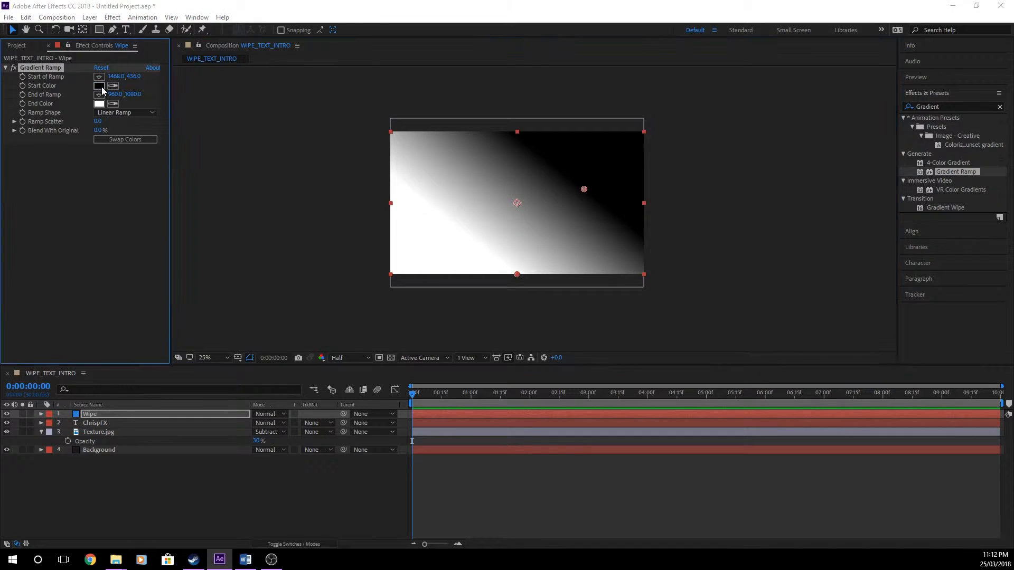
{"action": "left_click", "coordinate": [744, 180]}
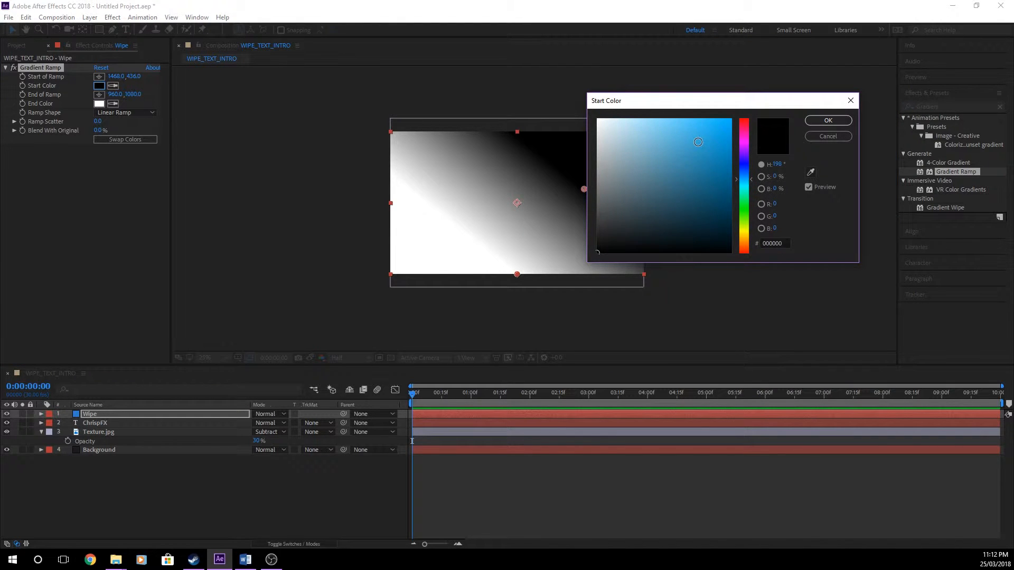
{"action": "left_click", "coordinate": [706, 145]}
{"action": "left_click_drag", "start_coordinate": [742, 179], "coordinate": [744, 175]}
{"action": "left_click", "coordinate": [702, 140]}
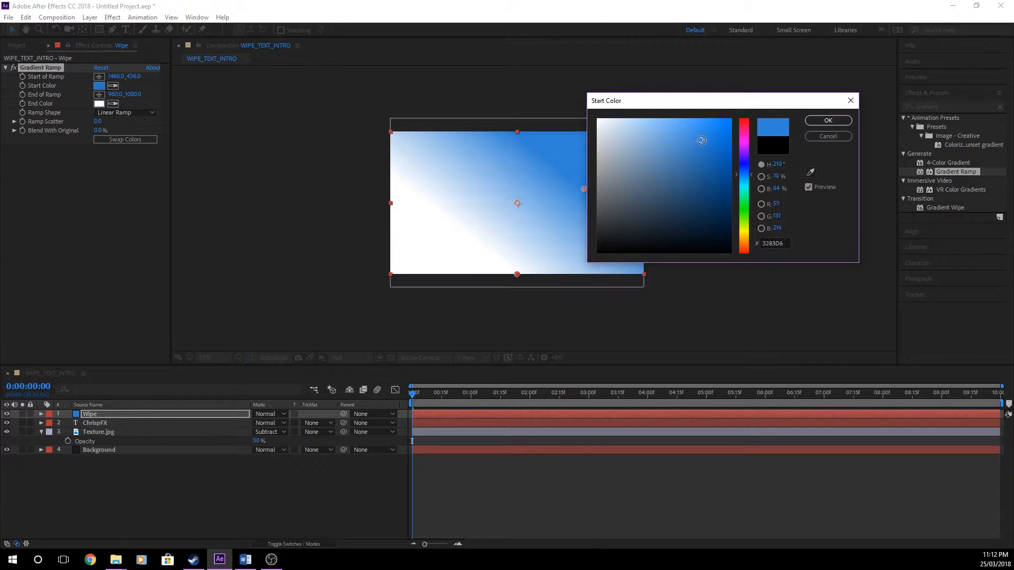
{"action": "left_click", "coordinate": [828, 120]}
Set the Wipe layer's Gradient Ramp end colour to a light blue, about 7EAED0.
{"action": "left_click", "coordinate": [99, 104]}
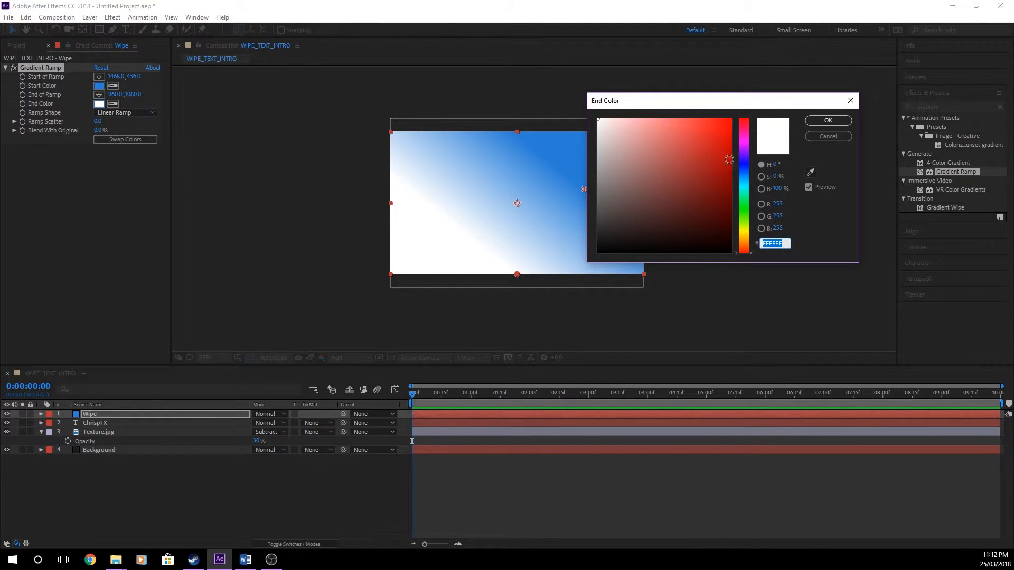
{"action": "left_click", "coordinate": [744, 177]}
{"action": "left_click_drag", "start_coordinate": [731, 166], "coordinate": [650, 143]}
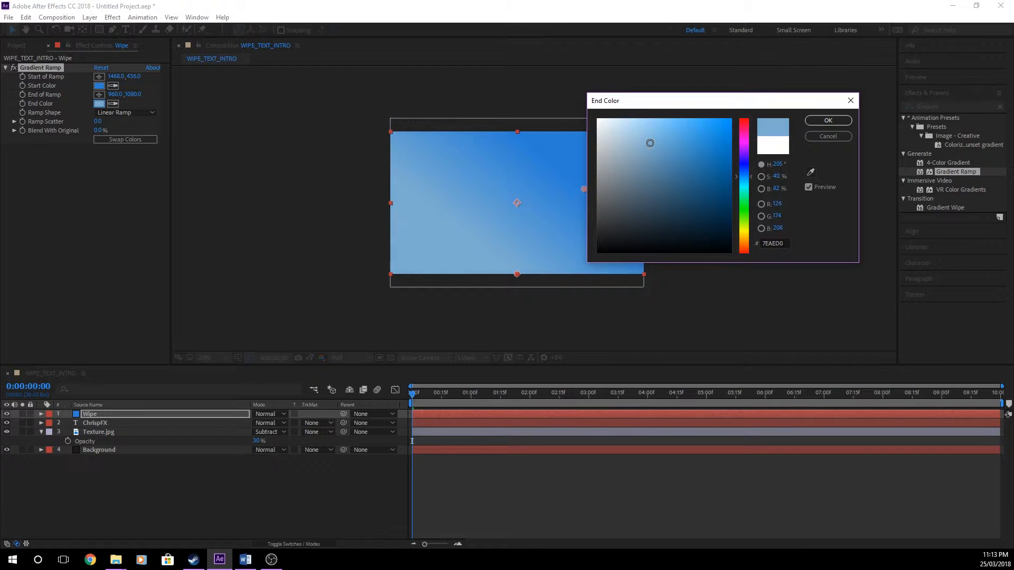
{"action": "left_click", "coordinate": [823, 121]}
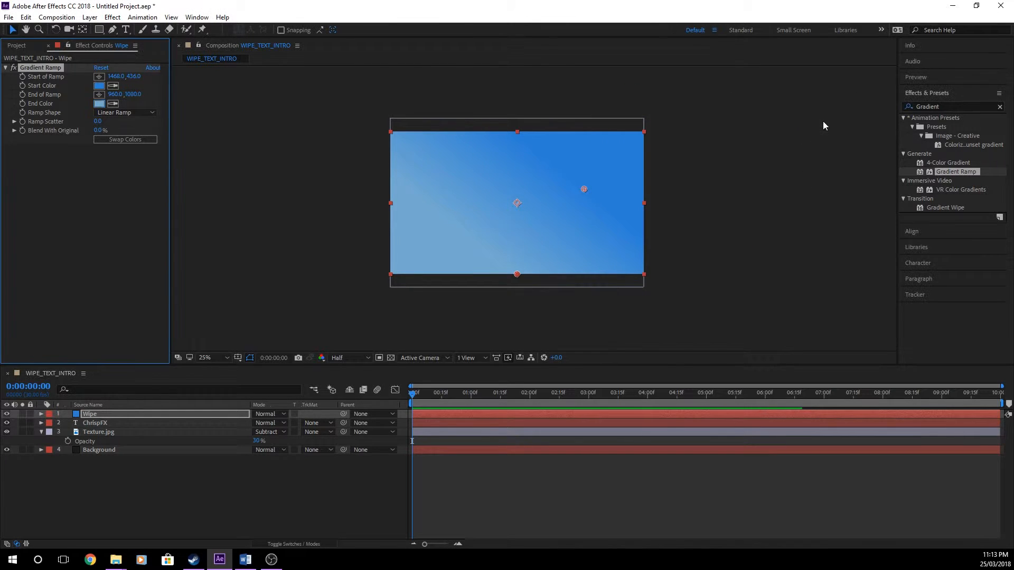
Scale the Wipe layer to 225%.
{"action": "left_click", "coordinate": [178, 414]}
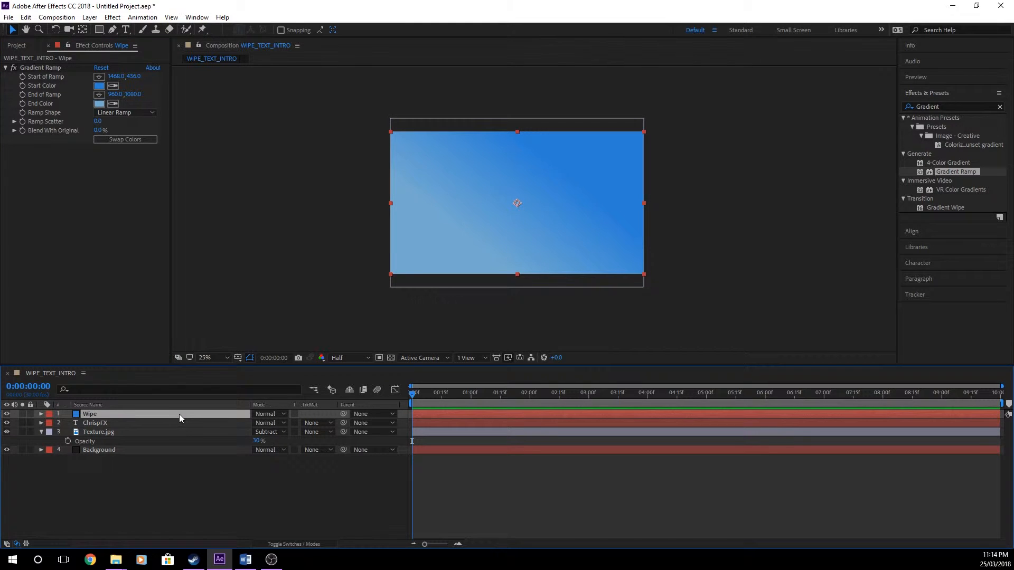
{"action": "key", "text": "s"}
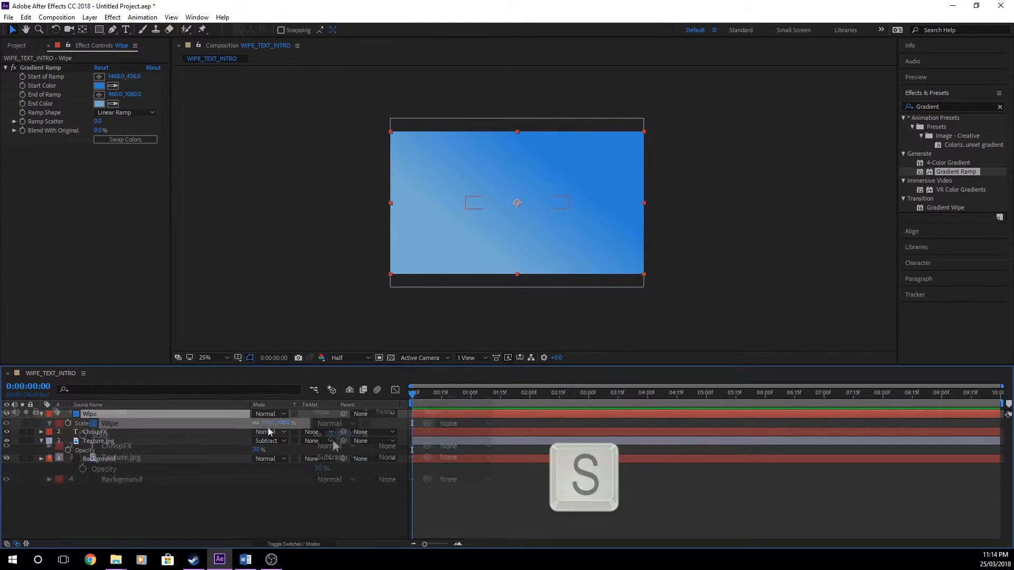
{"action": "left_click", "coordinate": [333, 435]}
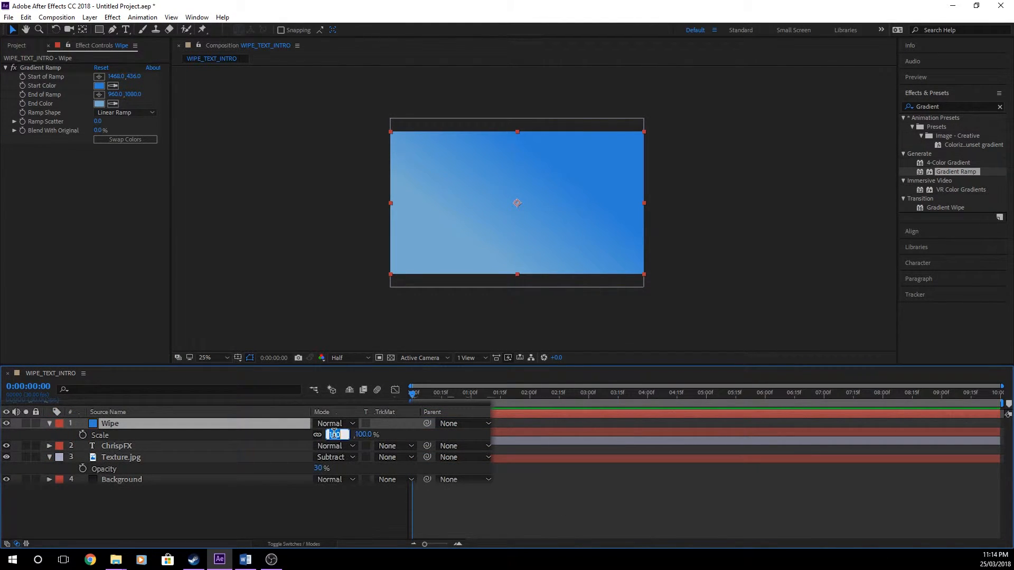
{"action": "type", "text": "225"}
{"action": "key", "text": "Return"}
{"action": "key", "text": "comma"}
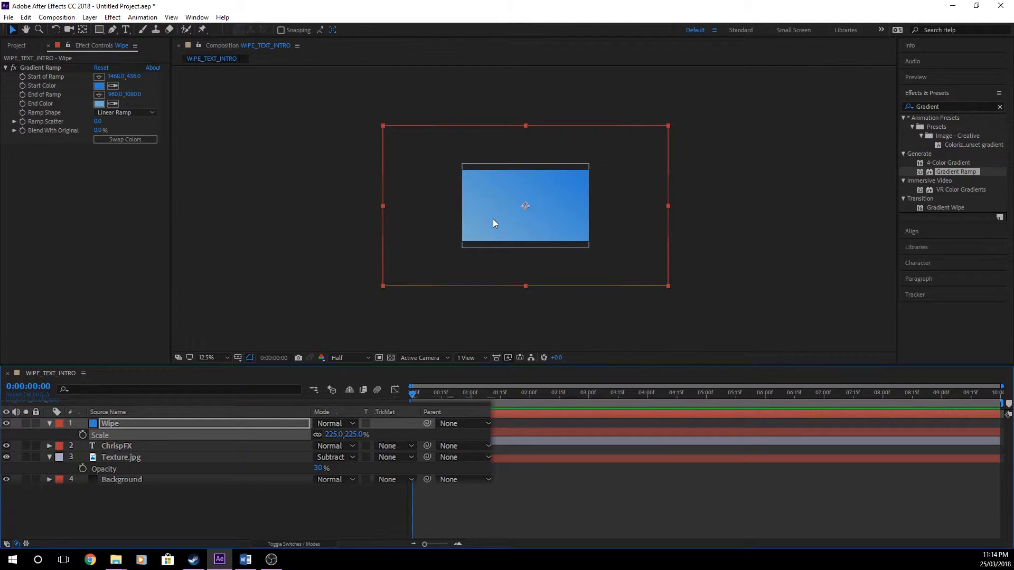
Rotate the Wipe layer to 45 degrees.
{"action": "left_click", "coordinate": [280, 423]}
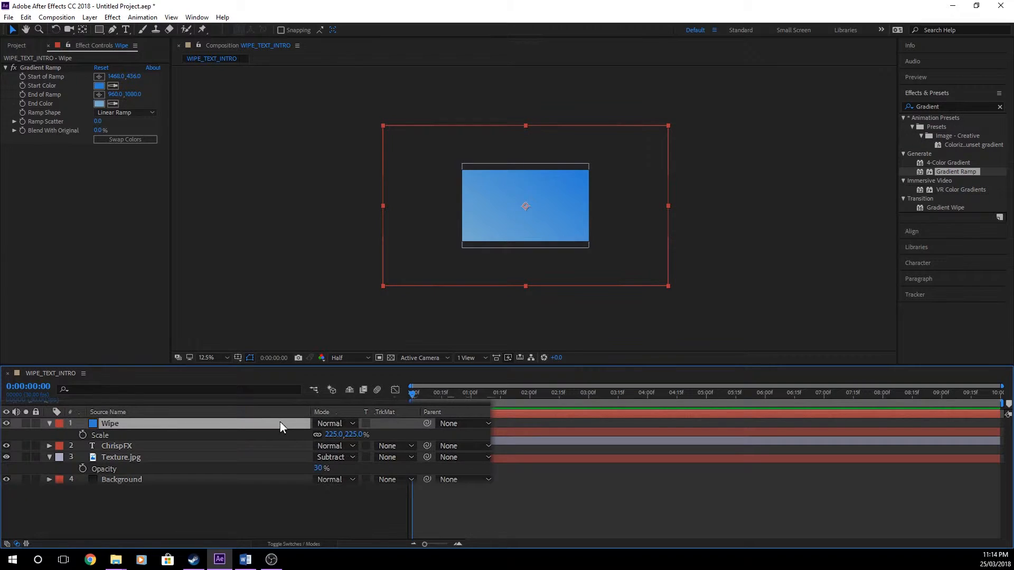
{"action": "key", "text": "r"}
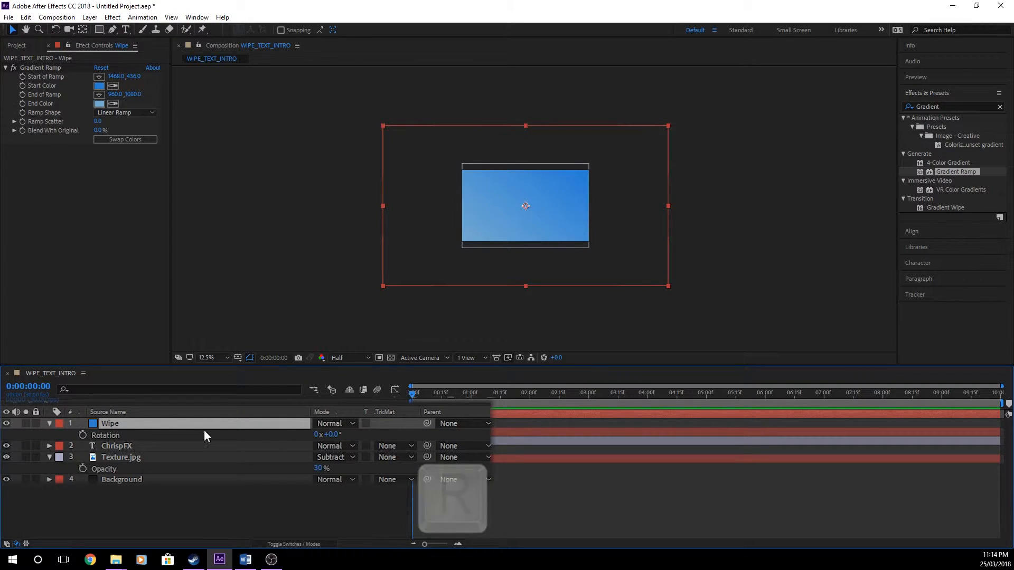
{"action": "left_click", "coordinate": [335, 435]}
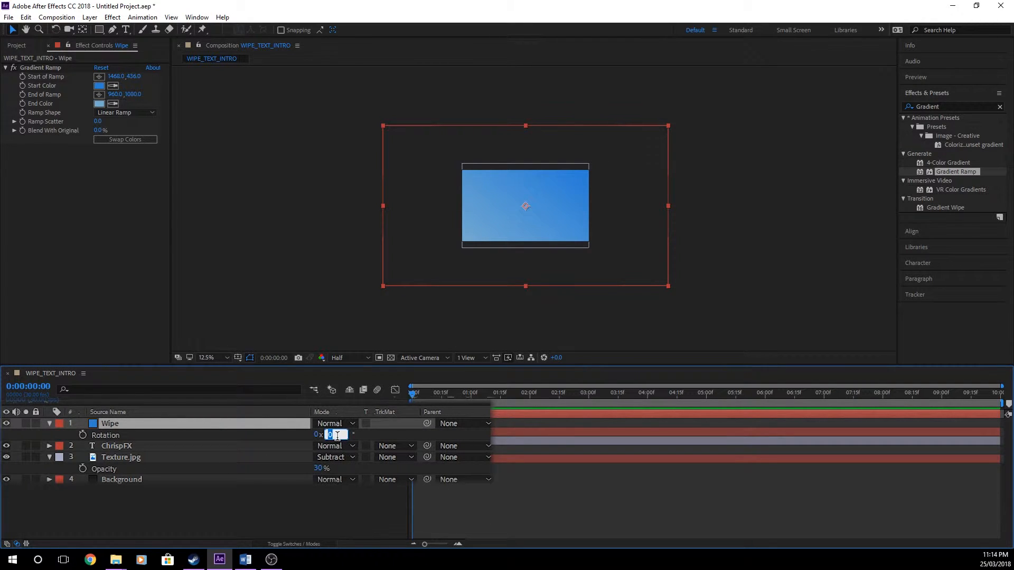
{"action": "type", "text": "45"}
{"action": "key", "text": "Return"}
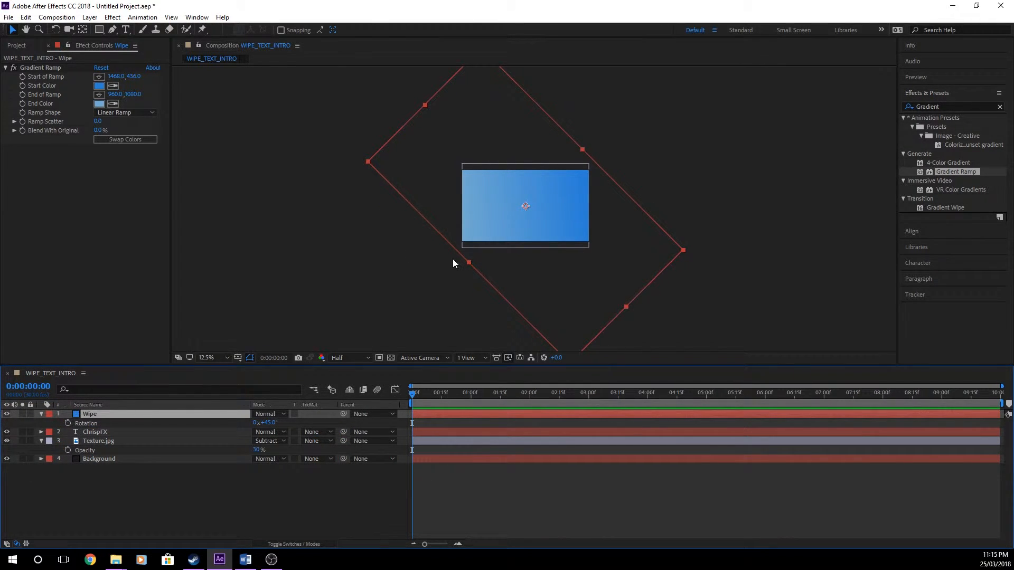
Move the Wipe layer beyond the frame's upper-right corner to about 2792, -972 and add a position keyframe at 0:00:01:00.
{"action": "left_click_drag", "start_coordinate": [504, 239], "coordinate": [626, 142]}
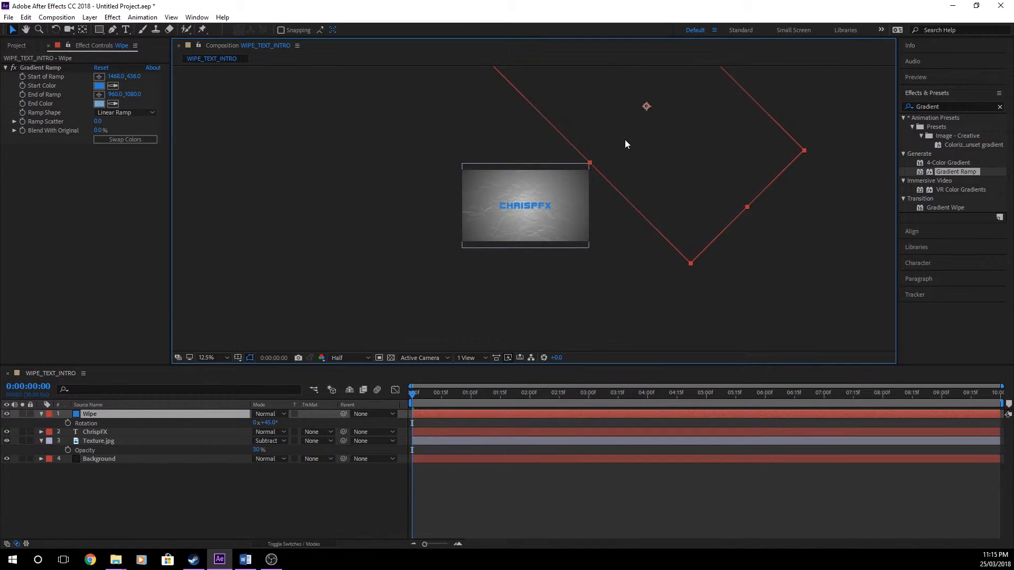
{"action": "left_click", "coordinate": [239, 414]}
{"action": "key", "text": "p"}
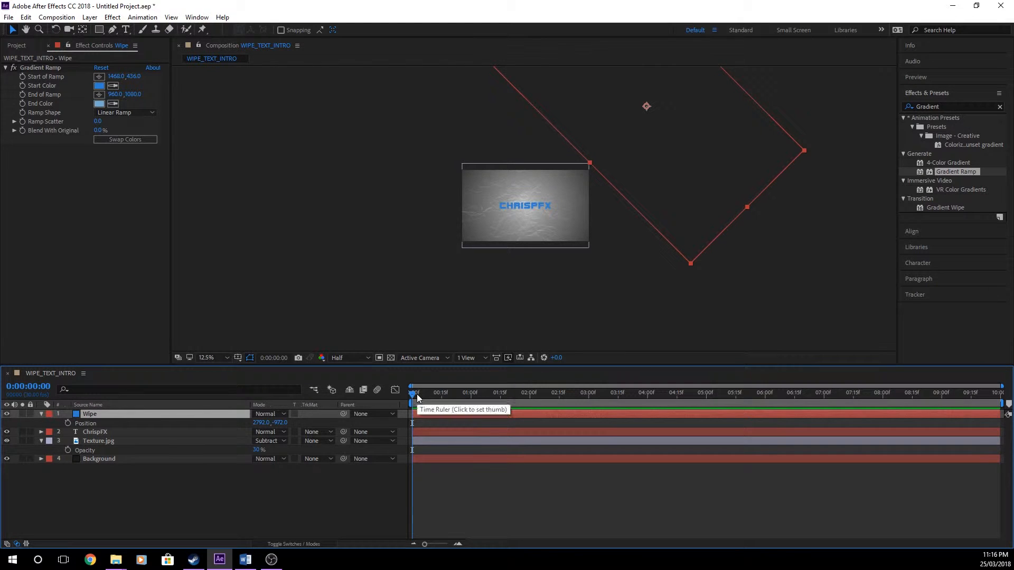
{"action": "left_click", "coordinate": [471, 396]}
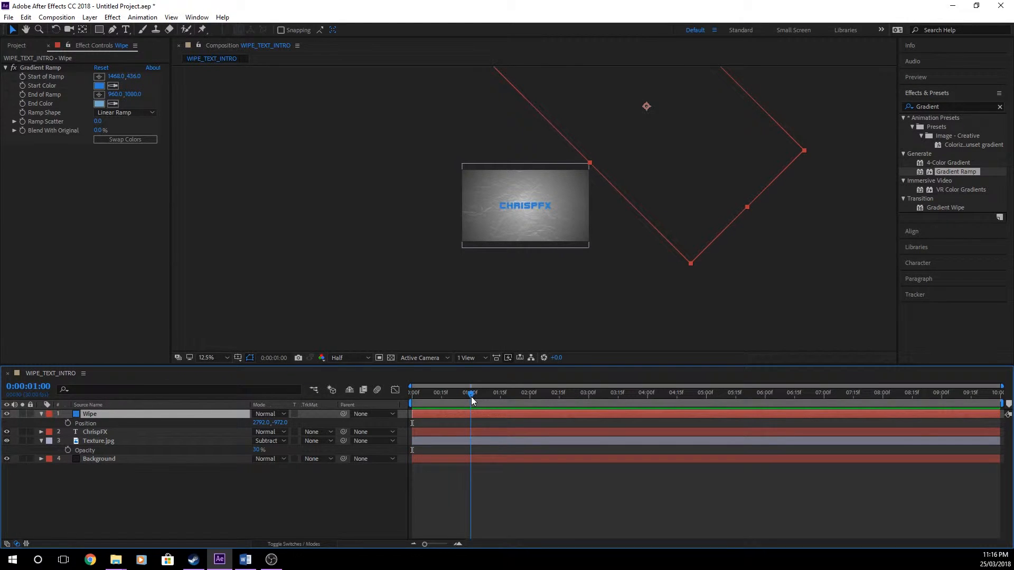
{"action": "left_click", "coordinate": [68, 423]}
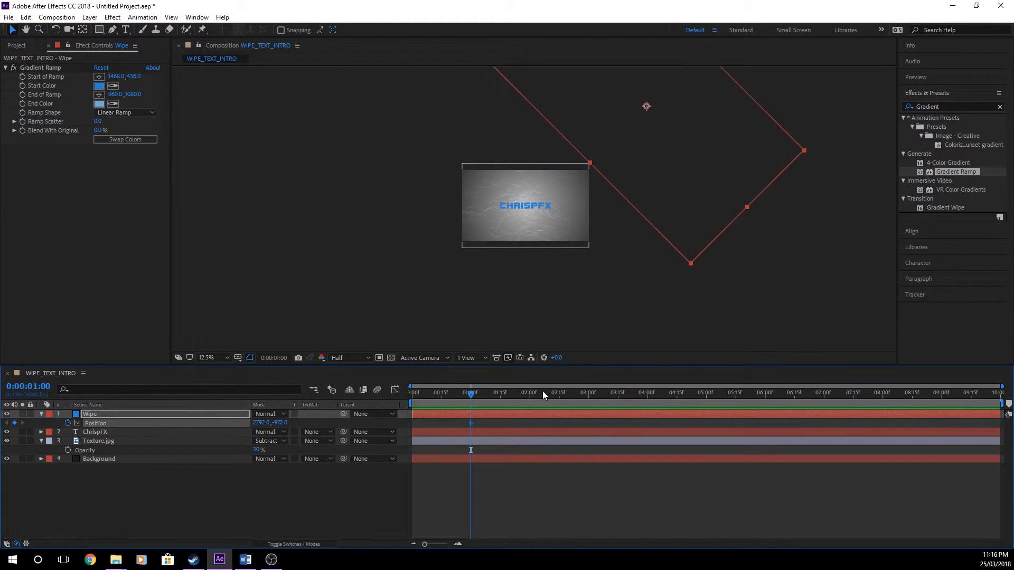
Keyframe the Wipe layer's position at 0:00:03:00, moving it back over the frame to about 1040, 588.
{"action": "left_click", "coordinate": [588, 395]}
{"action": "left_click_drag", "start_coordinate": [713, 137], "coordinate": [589, 238]}
{"action": "mouse_move", "coordinate": [585, 397]}
{"action": "left_mouse_down"}
{"action": "mouse_move", "coordinate": [474, 395]}
{"action": "mouse_move", "coordinate": [589, 393]}
{"action": "left_mouse_up"}
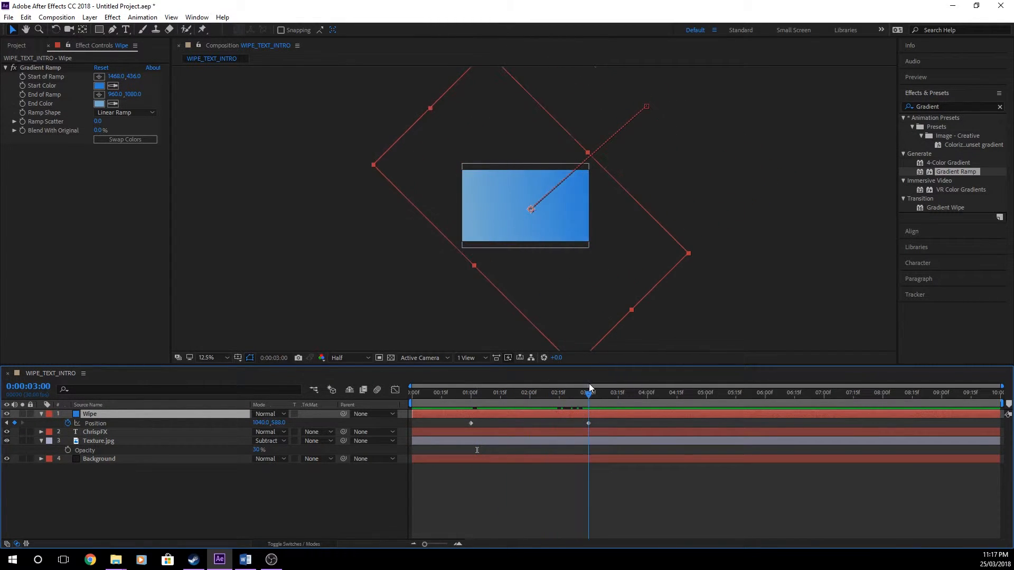
Turn on the Wipe layer's motion blur switch and scrub back through the animation to about 0:00:01:25.
{"action": "left_click", "coordinate": [300, 543]}
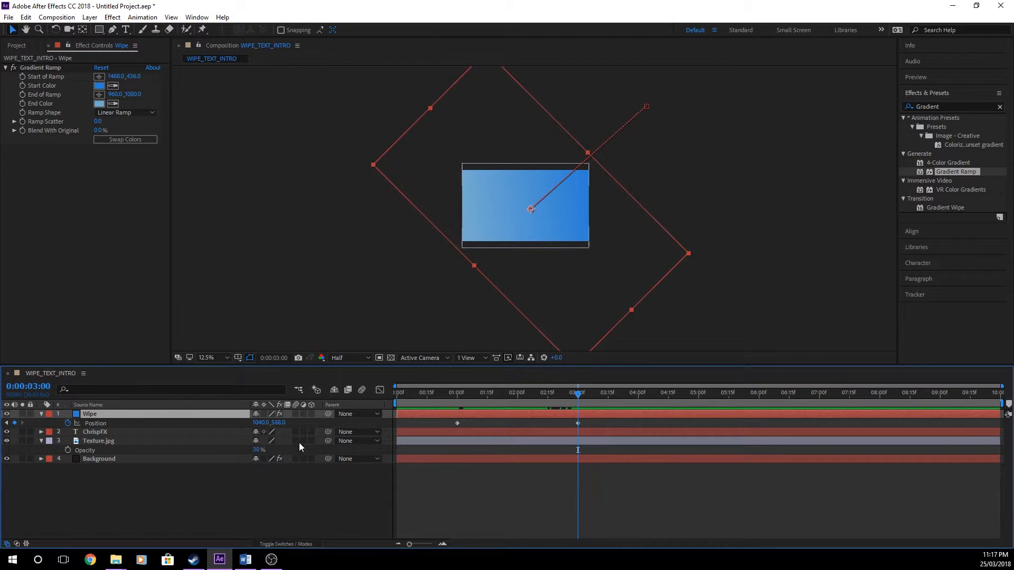
{"action": "left_click", "coordinate": [295, 413]}
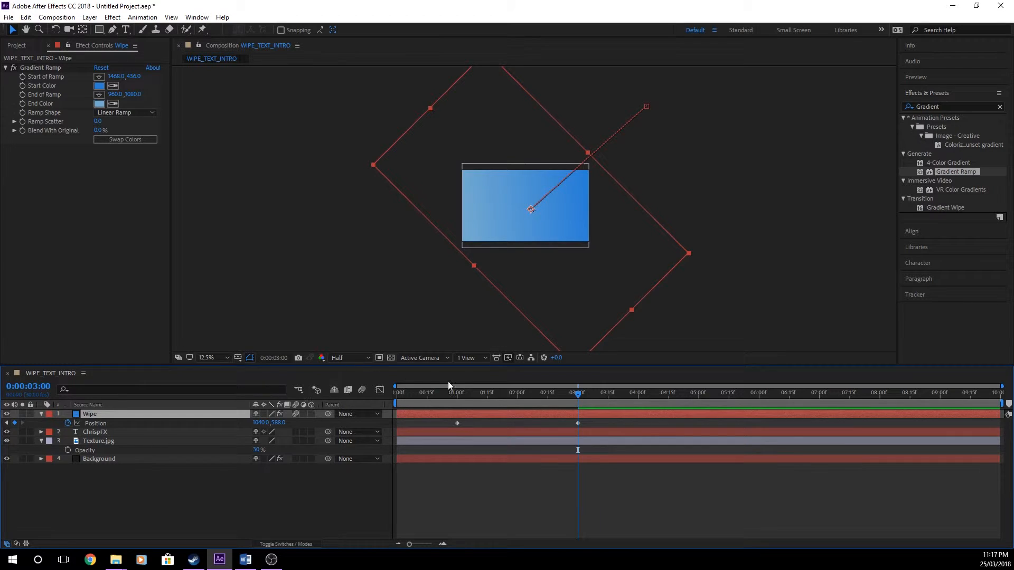
{"action": "left_click_drag", "start_coordinate": [578, 404], "coordinate": [470, 407]}
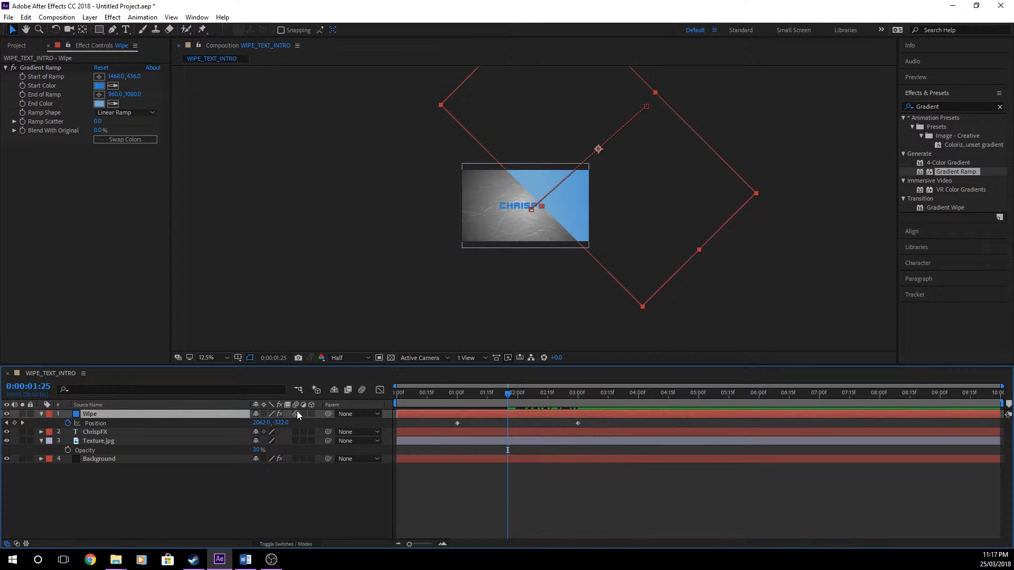
Enable motion blur for the composition and preview the wipe animation from about 0:00:00:28 at 25% magnification.
{"action": "left_click", "coordinate": [363, 389]}
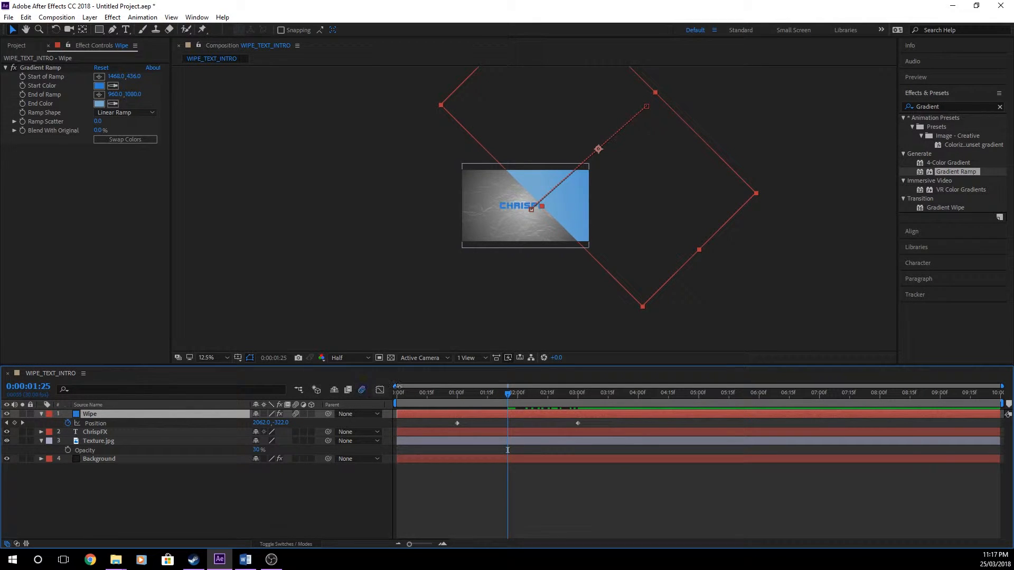
{"action": "left_click", "coordinate": [457, 393]}
{"action": "left_click_drag", "start_coordinate": [458, 393], "coordinate": [452, 394]}
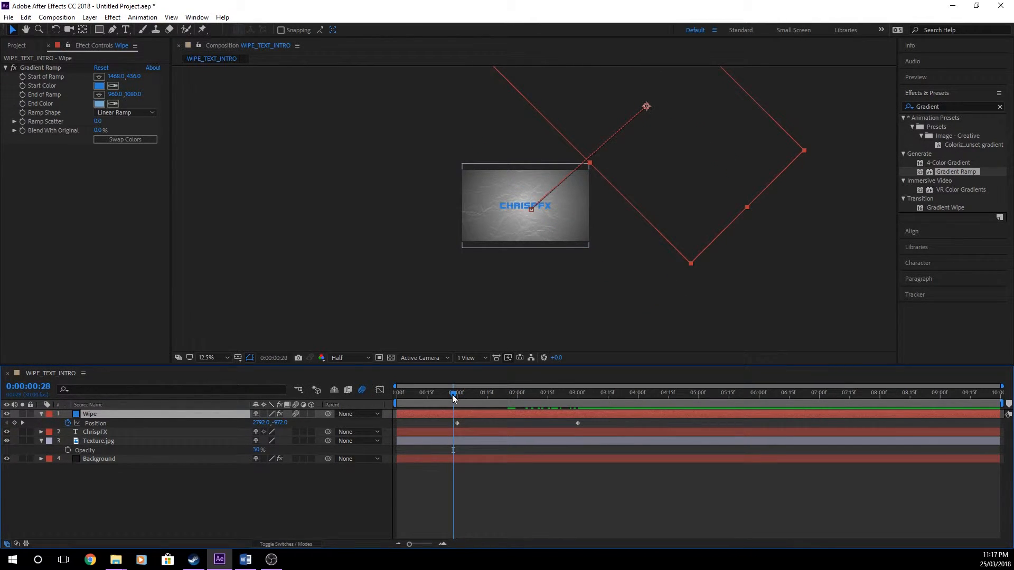
{"action": "key", "text": "space"}
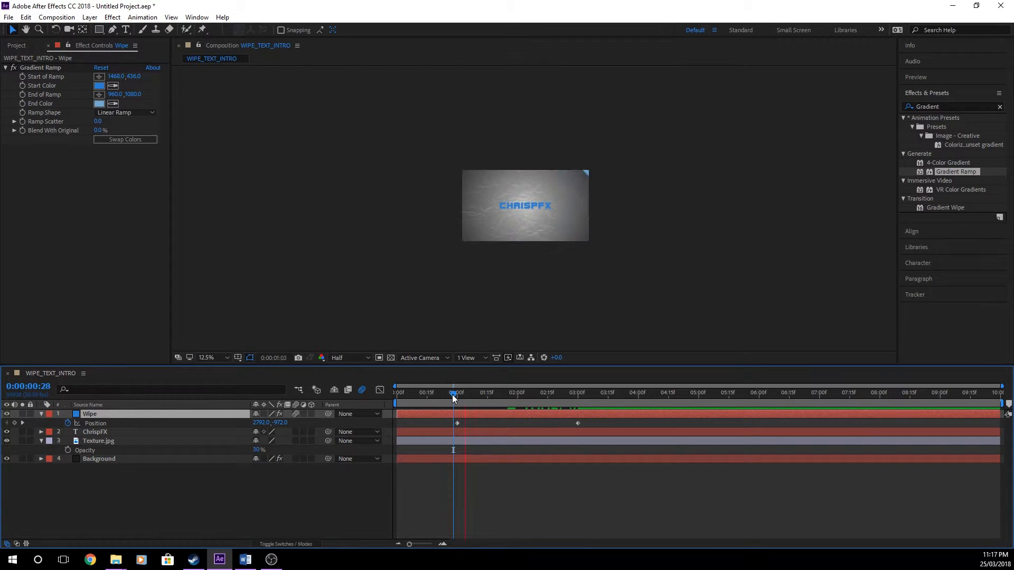
{"action": "key", "text": "space"}
{"action": "key", "text": "period"}
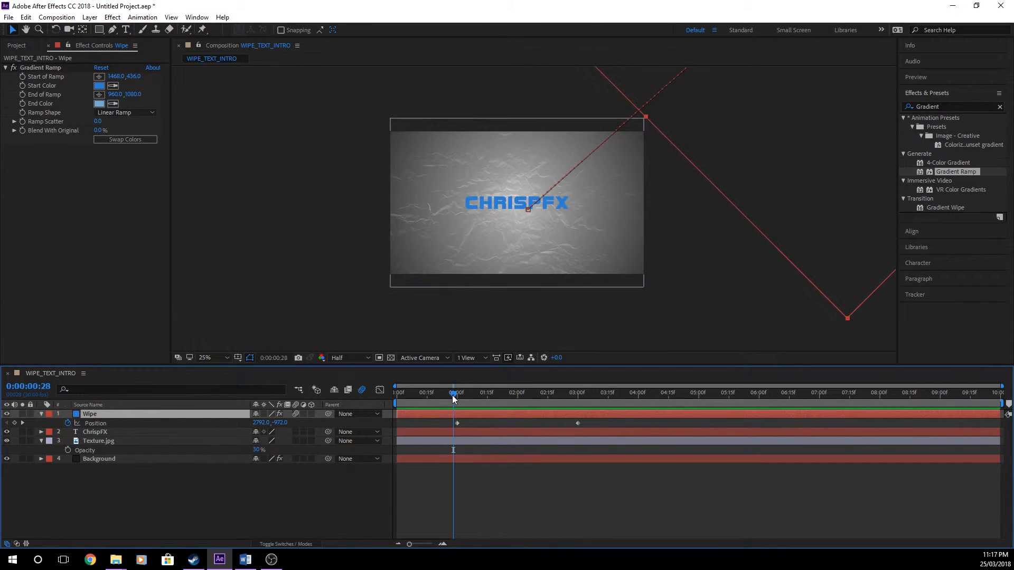
{"action": "key", "text": "space"}
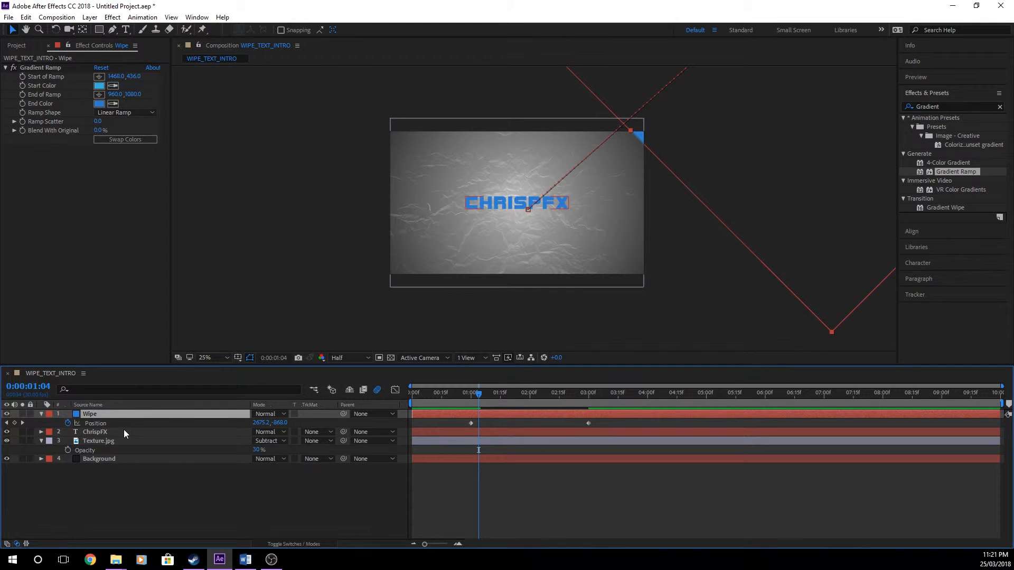
Duplicate the Wipe and ChrispFX layers together and place both copies at the top of the layer stack.
{"action": "left_click", "coordinate": [123, 432], "text": "ctrl"}
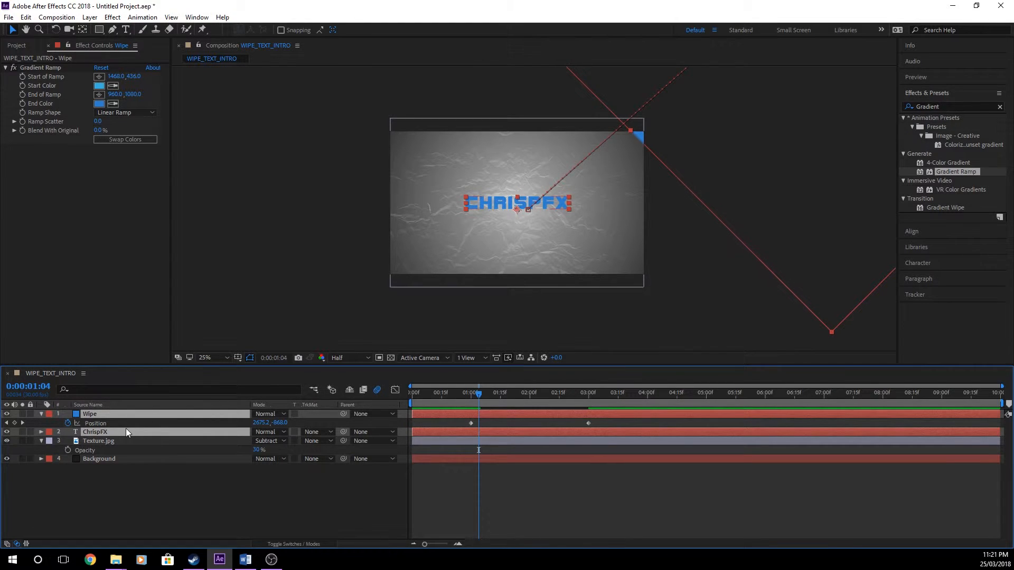
{"action": "key", "text": "ctrl+d"}
{"action": "left_click_drag", "start_coordinate": [121, 439], "coordinate": [147, 422]}
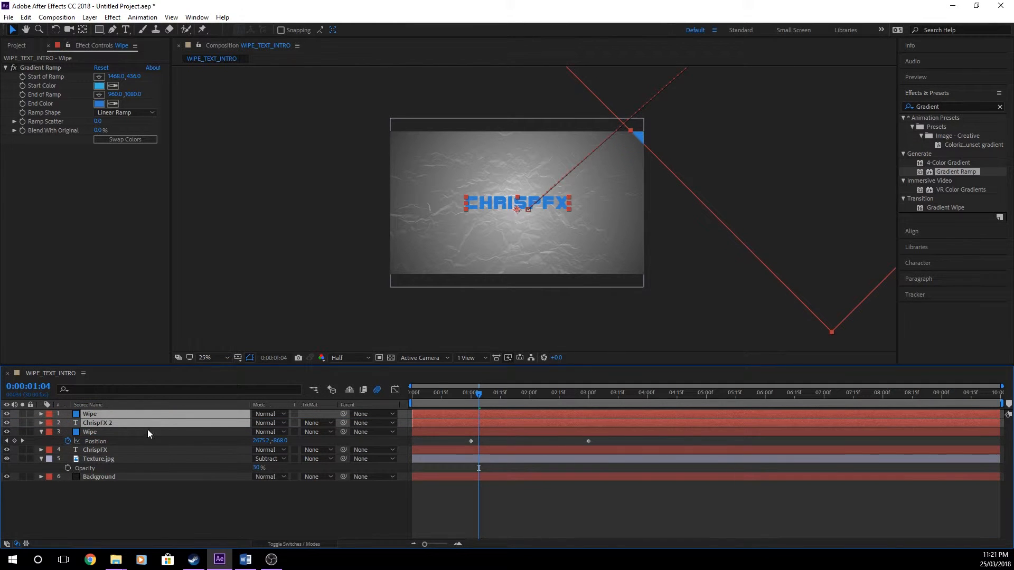
Change the fill colour of the duplicated ChrispFX 2 text to white, FFFFFF.
{"action": "left_click", "coordinate": [153, 423]}
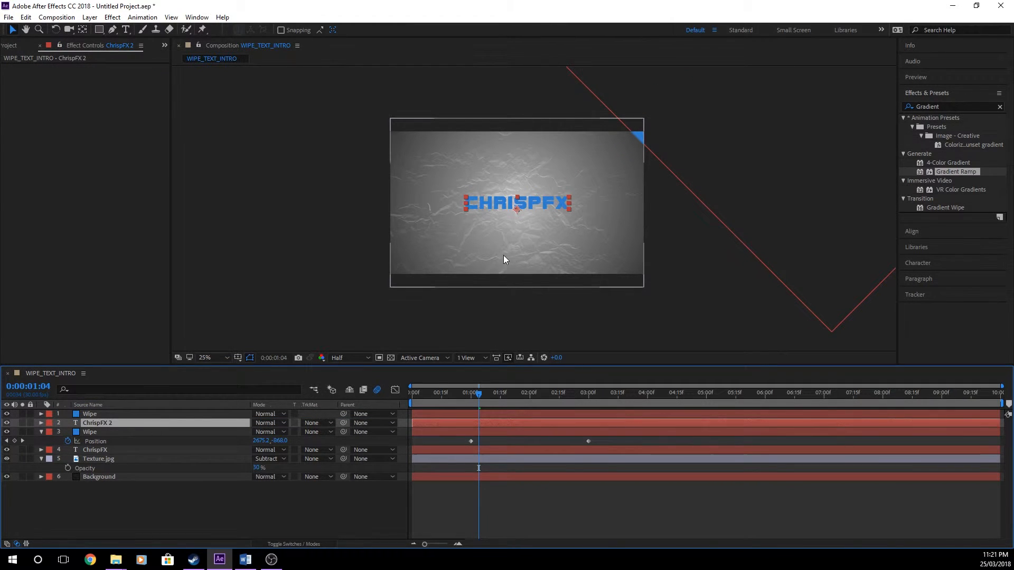
{"action": "left_click", "coordinate": [914, 259]}
{"action": "left_click", "coordinate": [990, 160]}
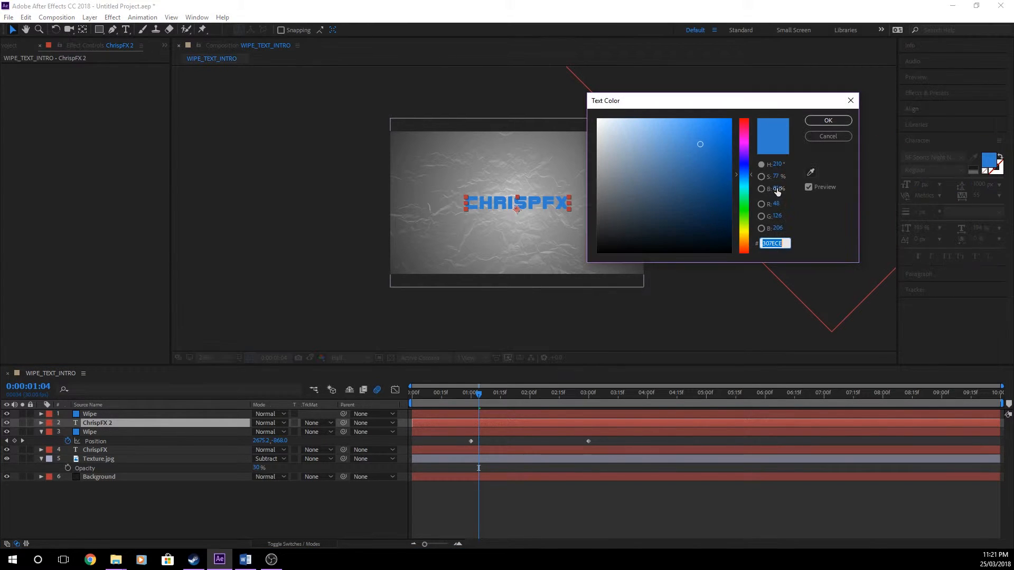
{"action": "left_click_drag", "start_coordinate": [698, 143], "coordinate": [597, 119]}
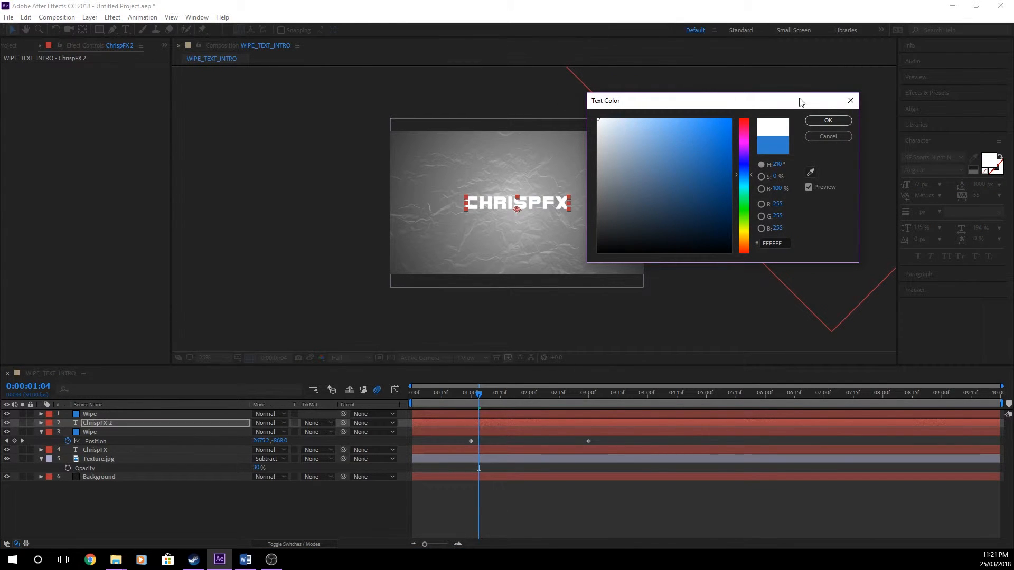
{"action": "left_click", "coordinate": [829, 120]}
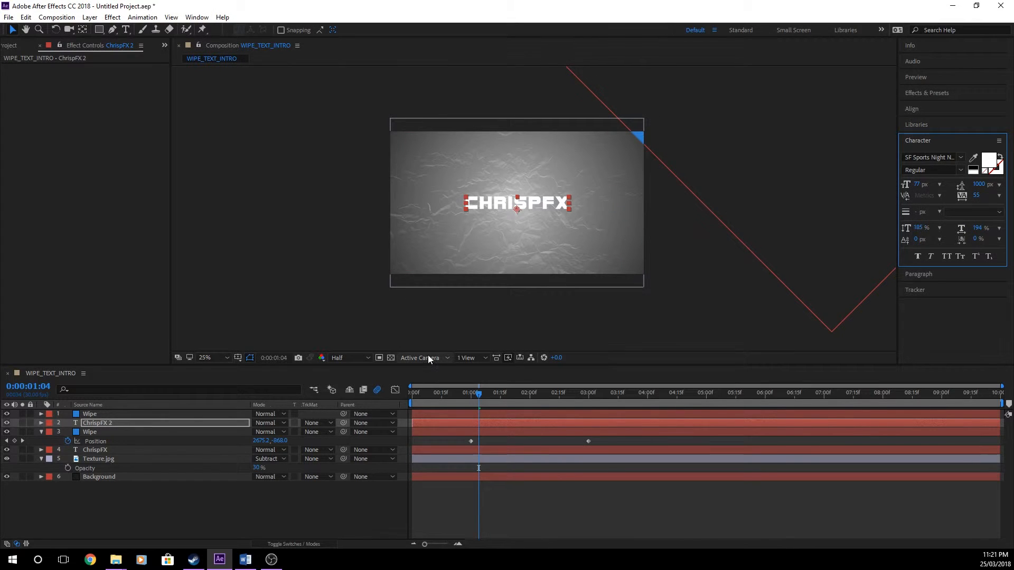
Set the ChrispFX 2 layer's track matte to Alpha Matte "Wipe" and scrub through the wipe to check it.
{"action": "left_click", "coordinate": [330, 422]}
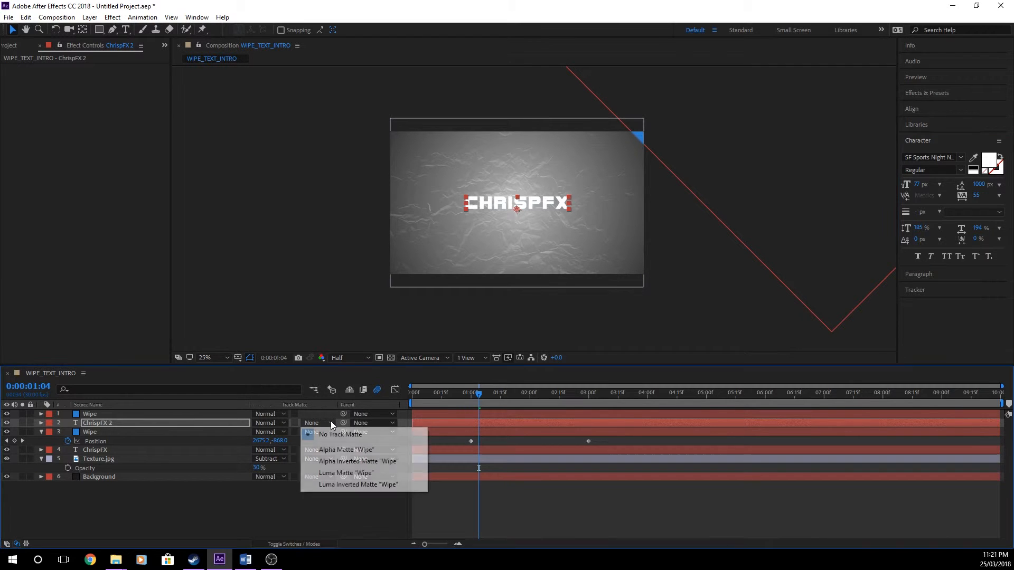
{"action": "left_click", "coordinate": [346, 450]}
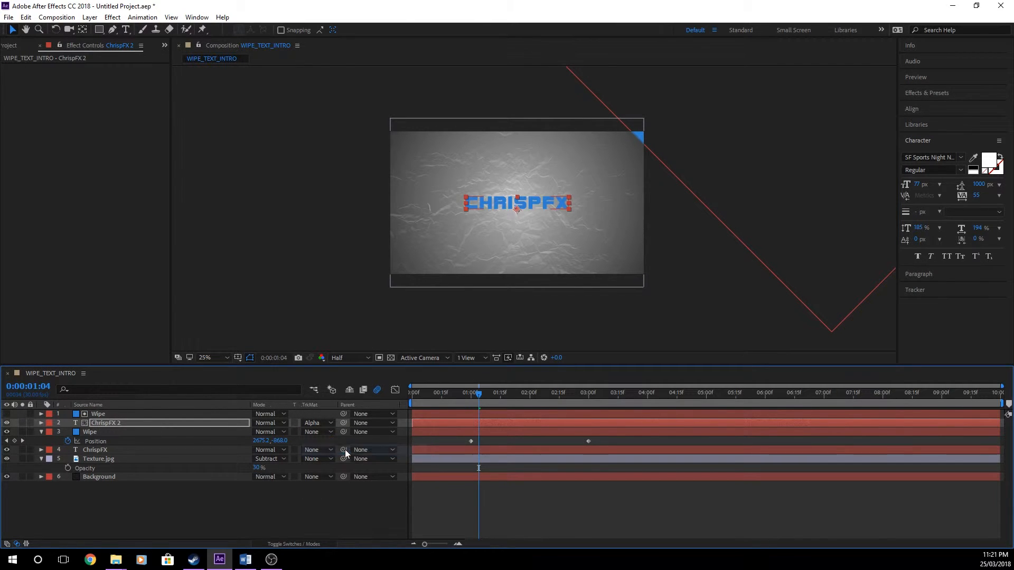
{"action": "left_click_drag", "start_coordinate": [481, 396], "coordinate": [571, 390]}
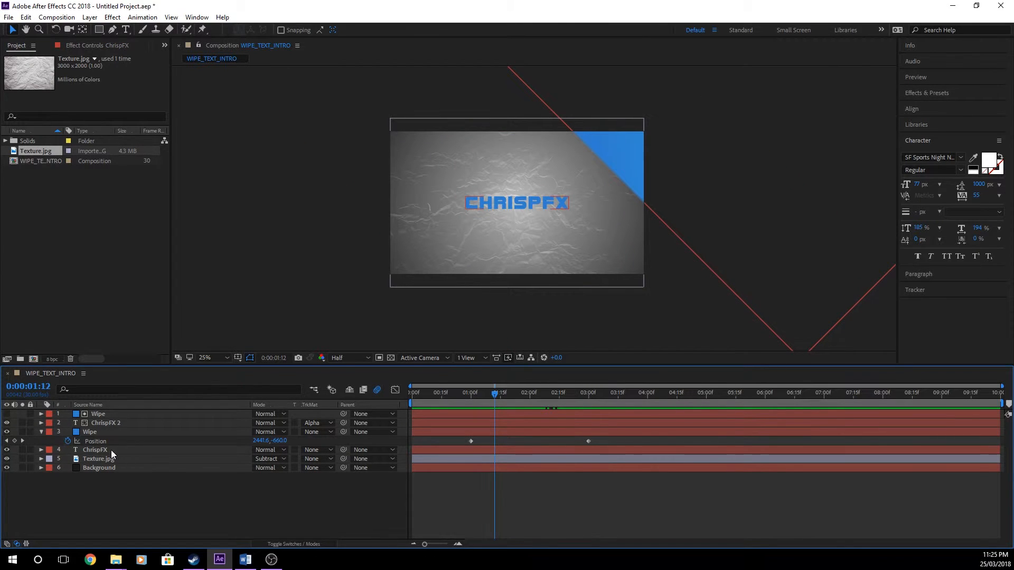
Keyframe the original ChrispFX layer's scale at 100% at 0:00:00:15 and 1613% at 0:00:00:00.
{"action": "left_click", "coordinate": [442, 400]}
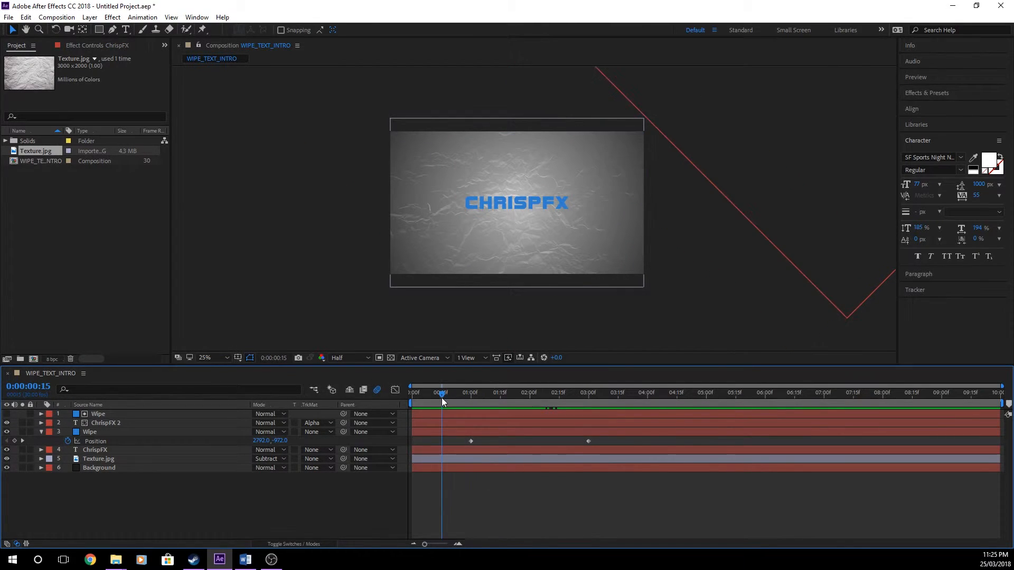
{"action": "left_click", "coordinate": [125, 450]}
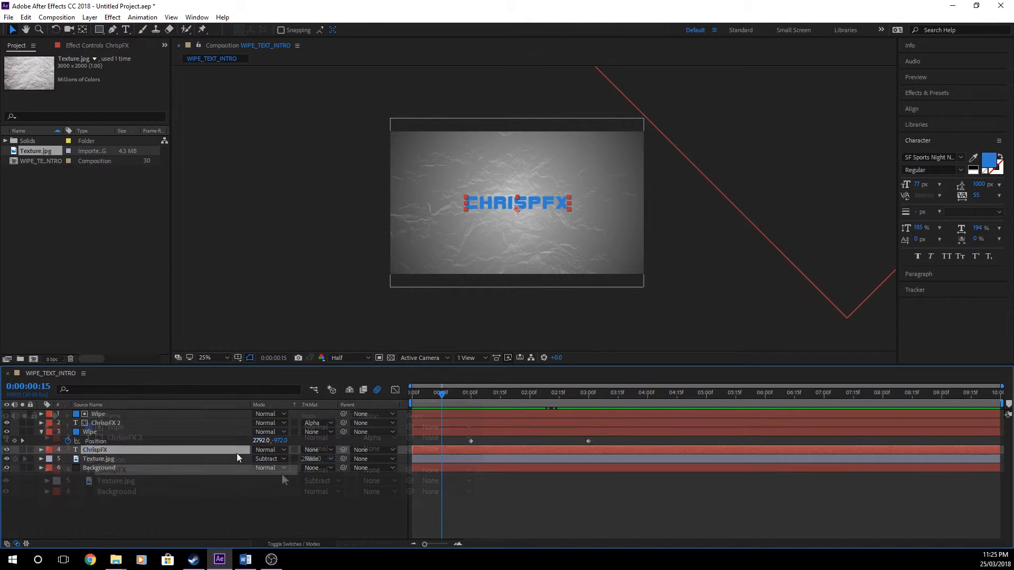
{"action": "key", "text": "s"}
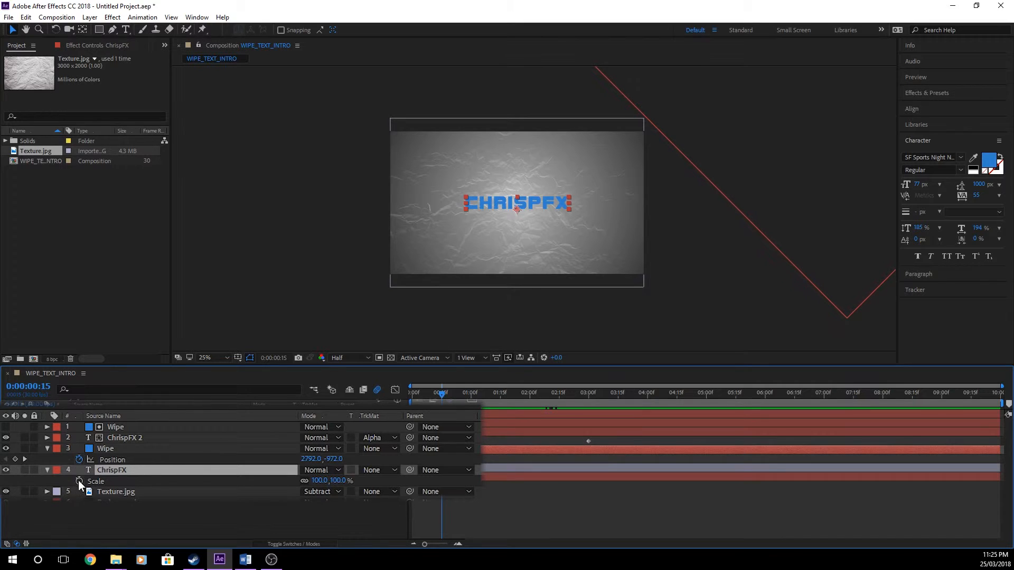
{"action": "left_click", "coordinate": [79, 481]}
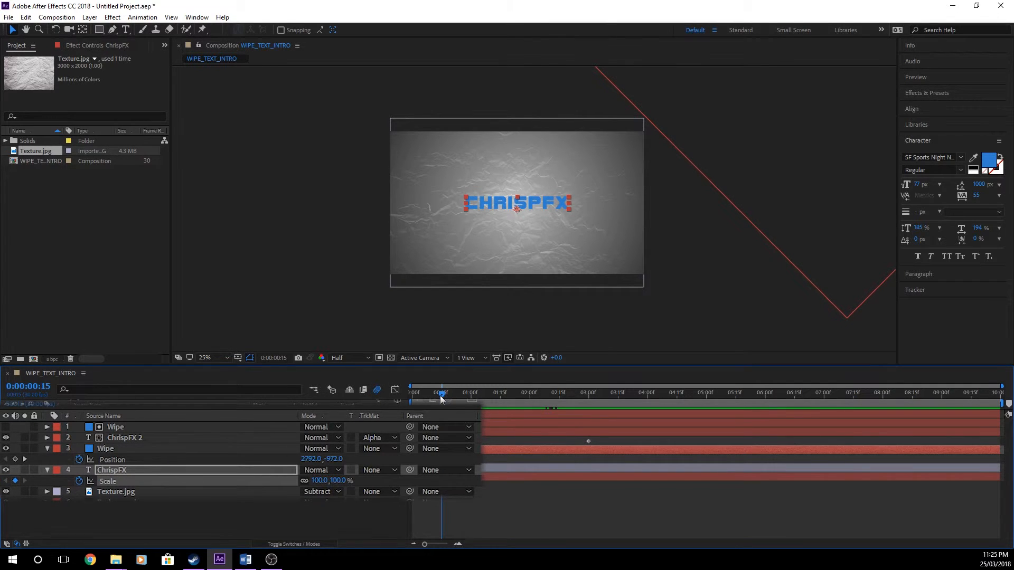
{"action": "left_click_drag", "start_coordinate": [444, 398], "coordinate": [412, 397]}
{"action": "left_click", "coordinate": [16, 480]}
{"action": "left_click_drag", "start_coordinate": [320, 479], "coordinate": [913, 378]}
{"action": "left_click_drag", "start_coordinate": [369, 477], "coordinate": [444, 470]}
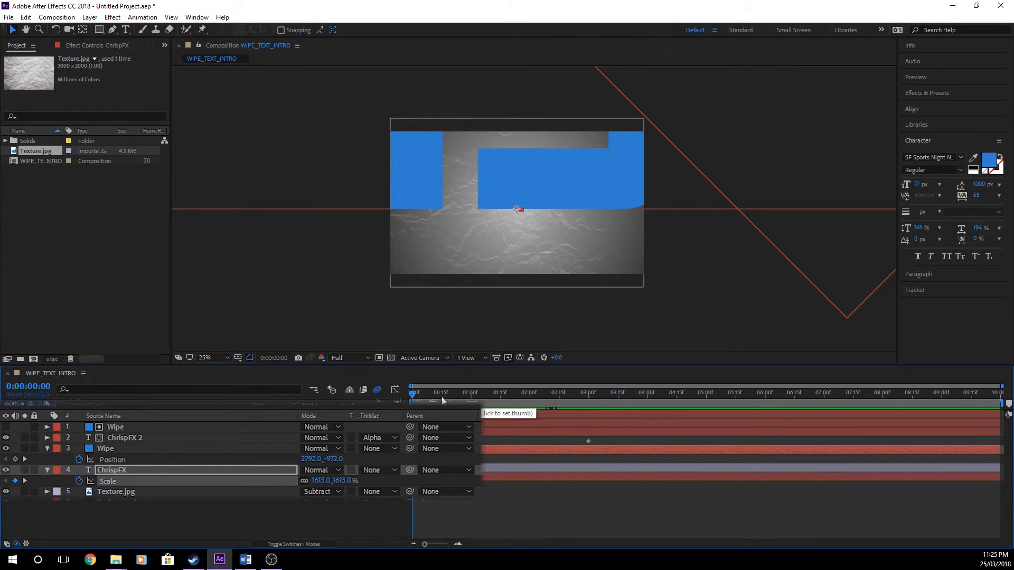
Keyframe the ChrispFX layer's current position at 0:00:00:15, and set its Y position to -13.5 at 0:00:00:00.
{"action": "left_click", "coordinate": [25, 481]}
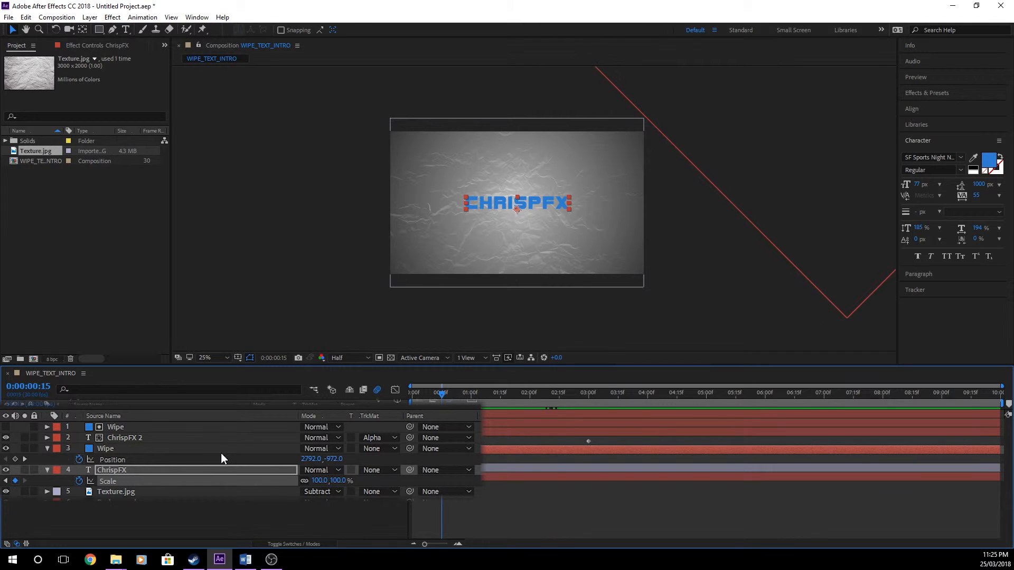
{"action": "key", "text": "shift+p"}
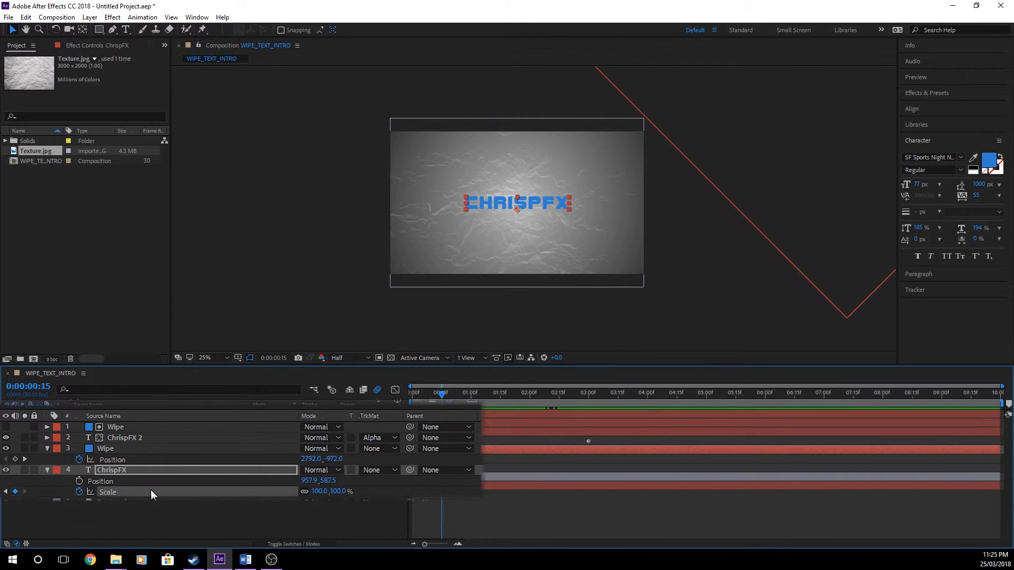
{"action": "left_click", "coordinate": [79, 481]}
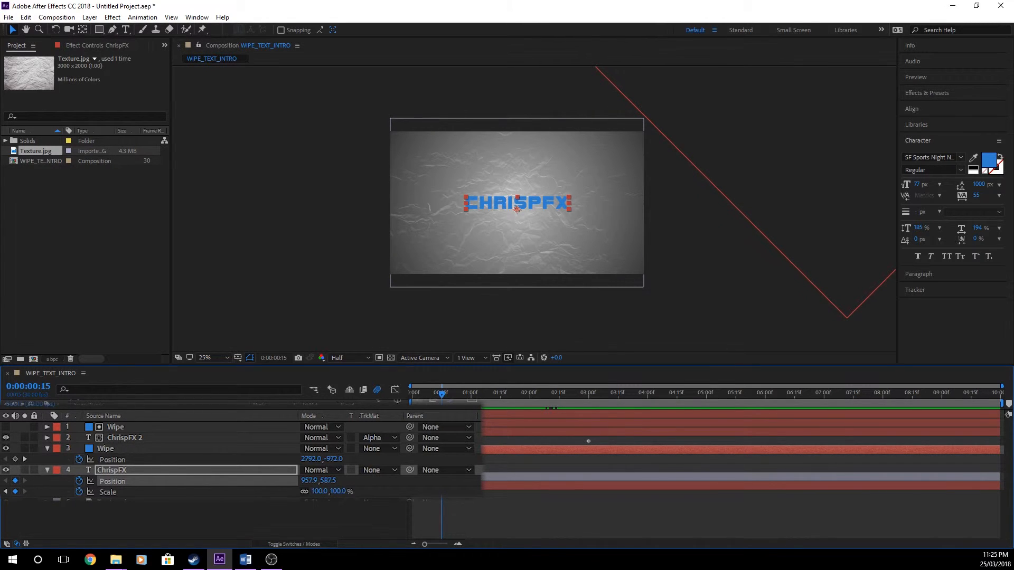
{"action": "left_click_drag", "start_coordinate": [442, 396], "coordinate": [404, 400]}
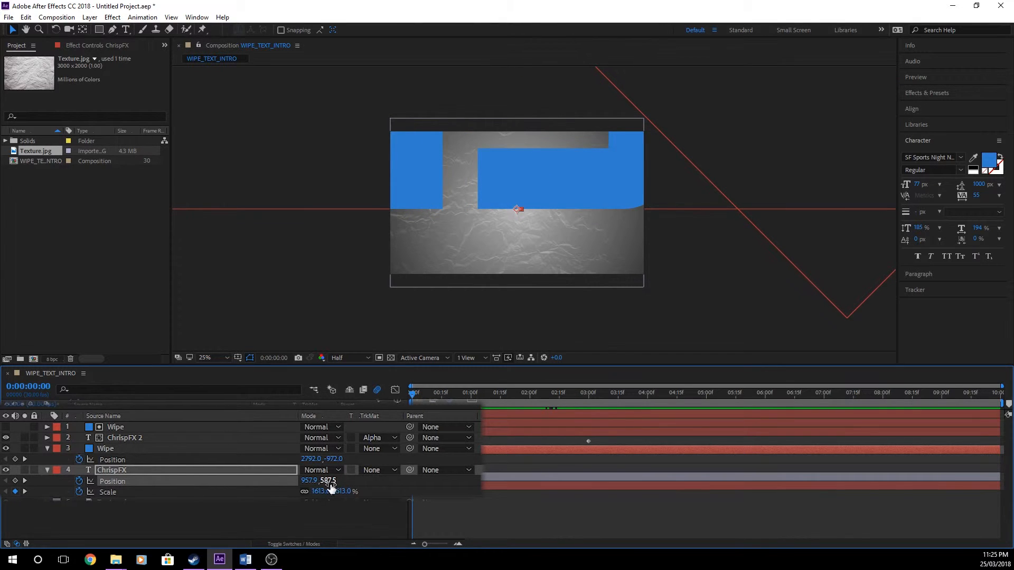
{"action": "left_click_drag", "start_coordinate": [331, 483], "coordinate": [7, 462]}
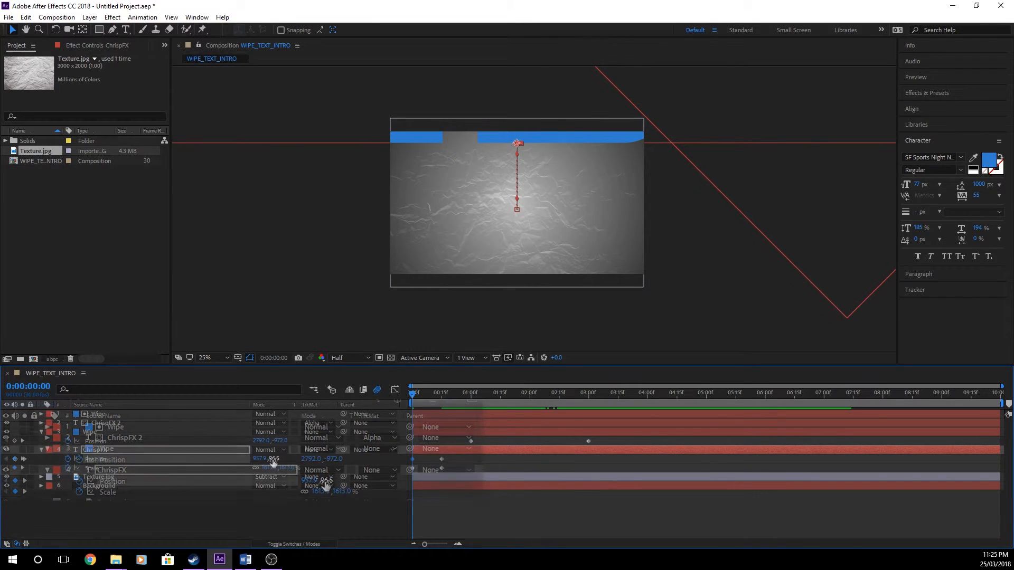
{"action": "left_click_drag", "start_coordinate": [253, 460], "coordinate": [221, 460]}
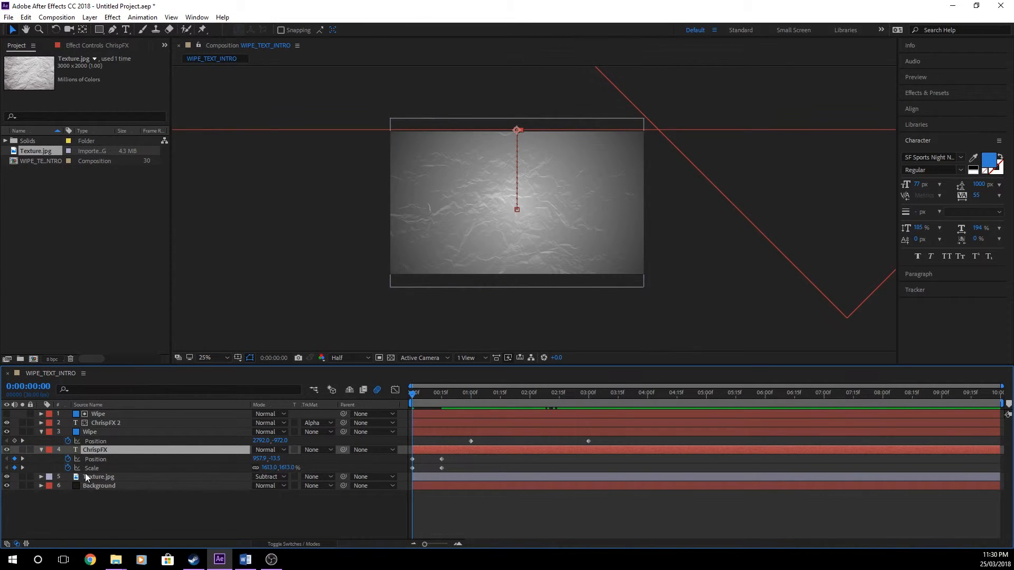
Collapse the ChrispFX and Wipe layer properties and add a null object renamed Scale.
{"action": "left_click", "coordinate": [41, 450]}
{"action": "left_click", "coordinate": [41, 432]}
{"action": "right_click", "coordinate": [184, 486]}
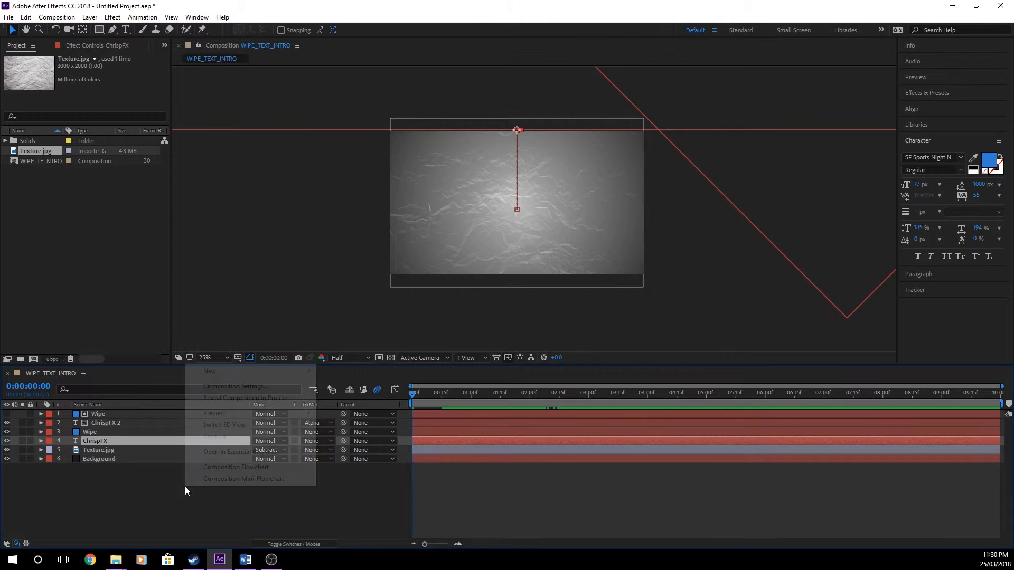
{"action": "mouse_move", "coordinate": [271, 370]}
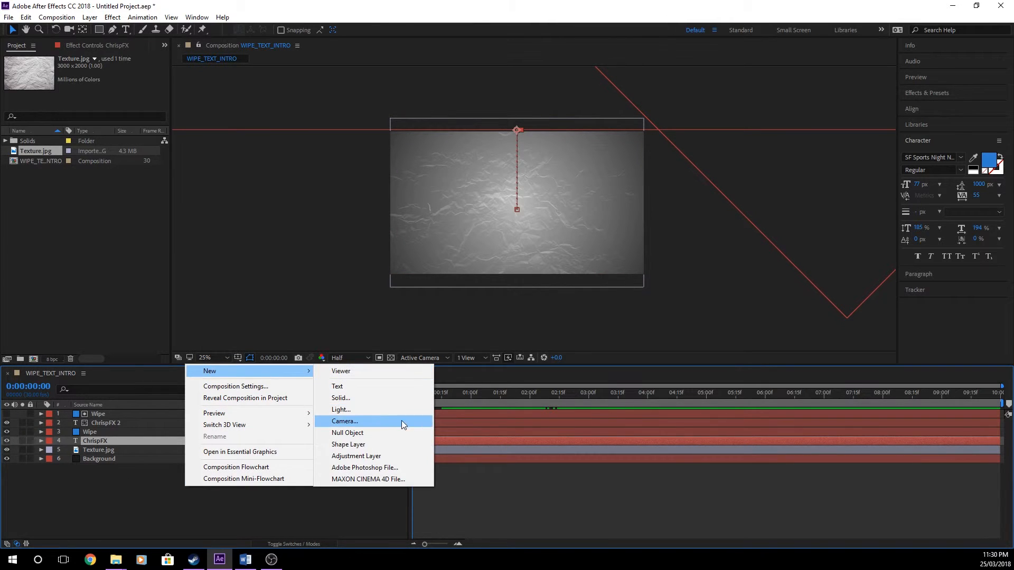
{"action": "left_click", "coordinate": [393, 433]}
{"action": "left_click_drag", "start_coordinate": [113, 443], "coordinate": [138, 411]}
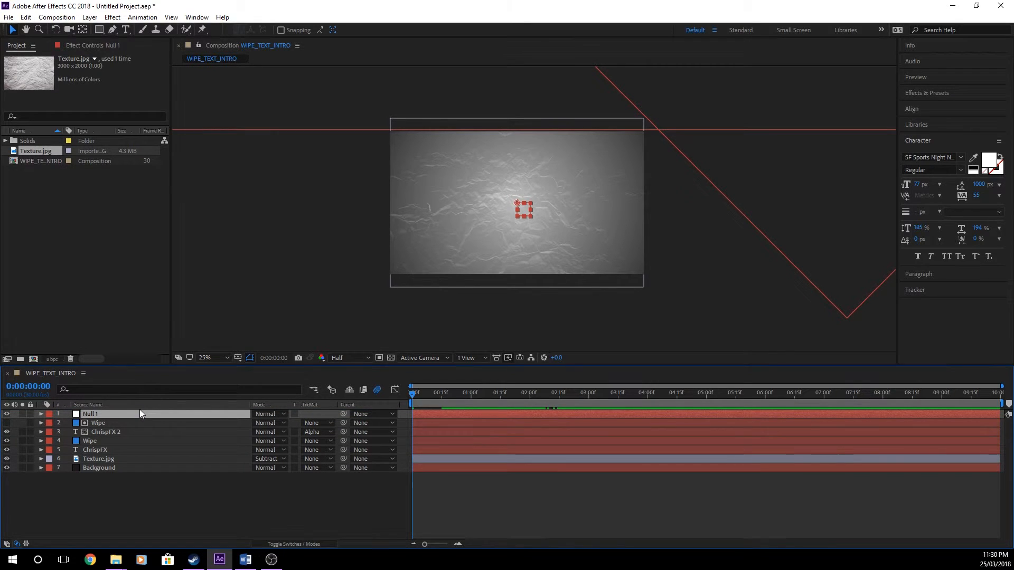
{"action": "key", "text": "Return"}
{"action": "type", "text": "S"}
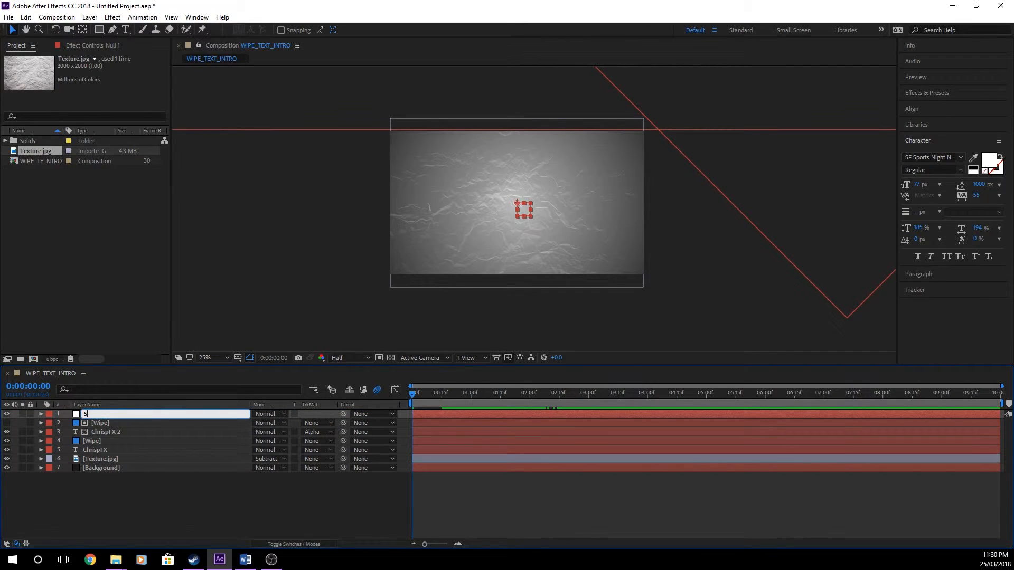
{"action": "type", "text": "cale"}
{"action": "left_click", "coordinate": [125, 525]}
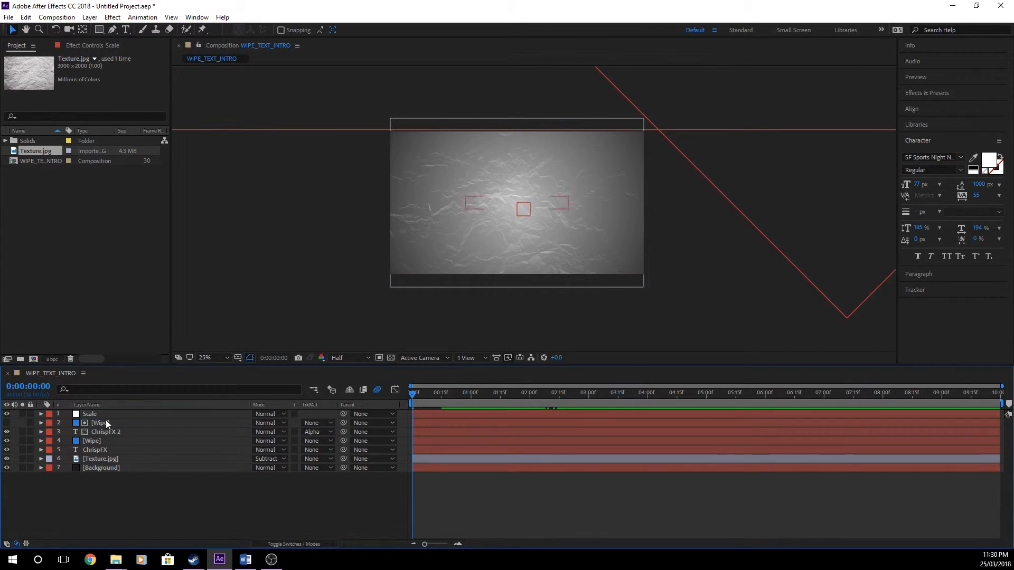
Keyframe the Scale null's scale at 100% at 0:00:00:00 and 80% at 0:00:05:00.
{"action": "left_click", "coordinate": [99, 405]}
{"action": "left_click", "coordinate": [100, 411]}
{"action": "left_click", "coordinate": [102, 407]}
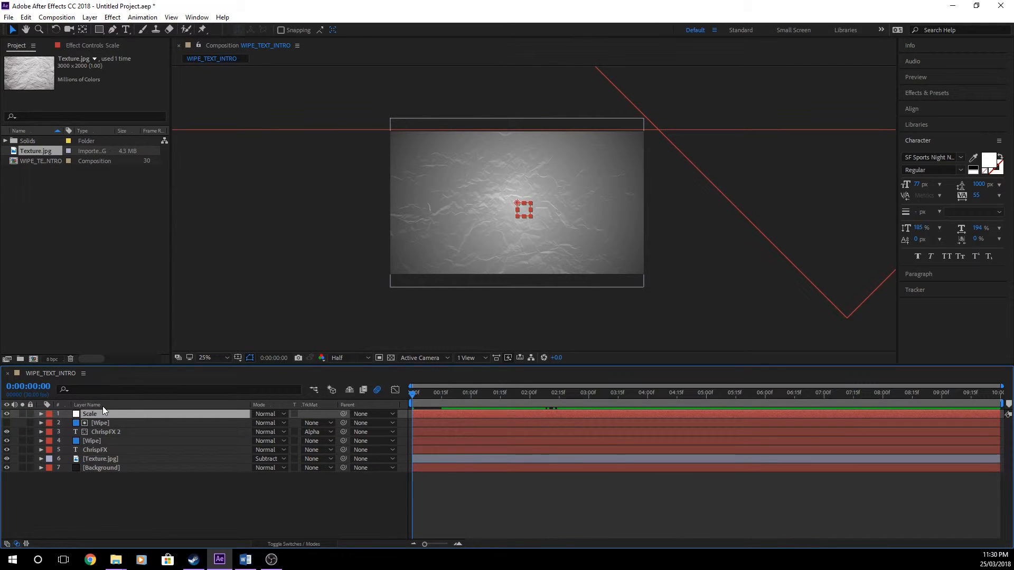
{"action": "key", "text": "s"}
{"action": "left_click", "coordinate": [68, 423]}
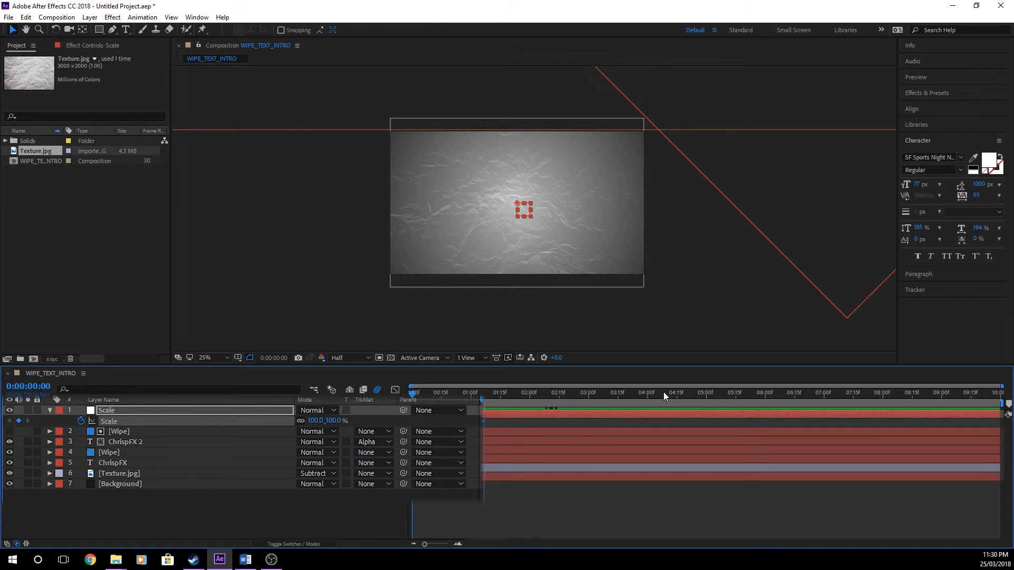
{"action": "left_click", "coordinate": [705, 395]}
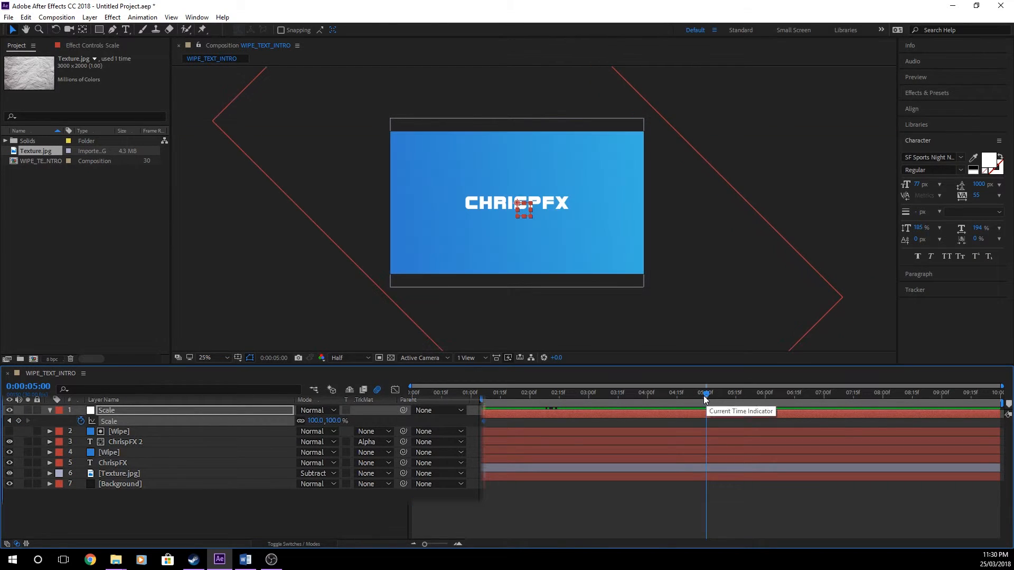
{"action": "left_click", "coordinate": [316, 421]}
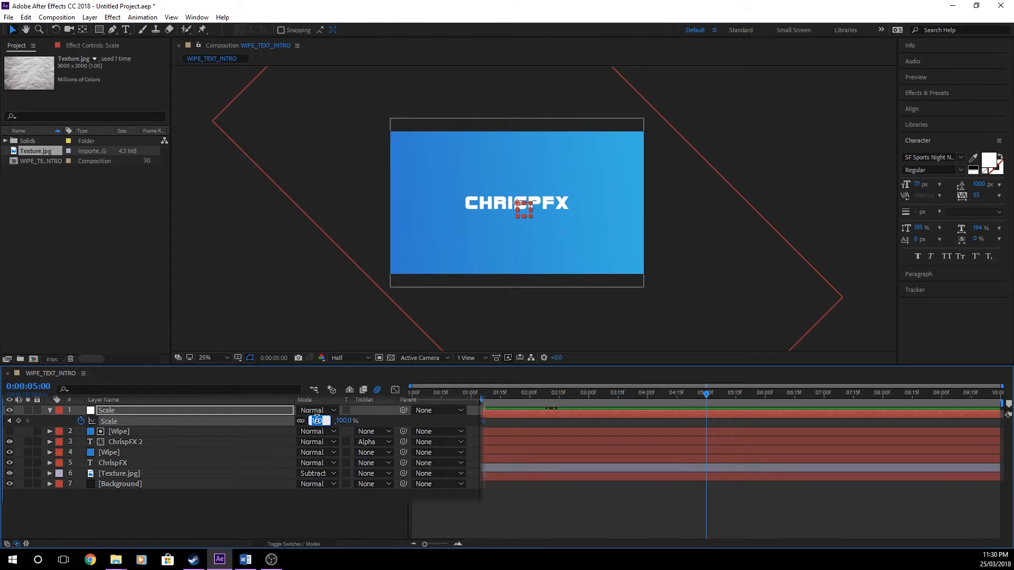
{"action": "type", "text": "80"}
{"action": "key", "text": "Return"}
Parent all the layers beneath the Scale null, from Wipe down to Background, to the Scale null.
{"action": "left_click_drag", "start_coordinate": [123, 504], "coordinate": [132, 430]}
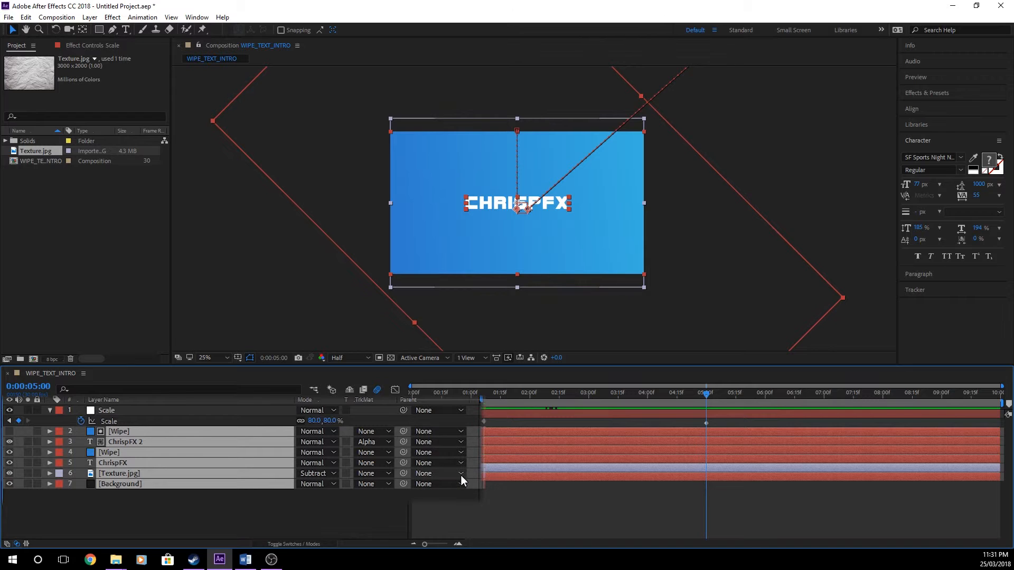
{"action": "left_click", "coordinate": [460, 452]}
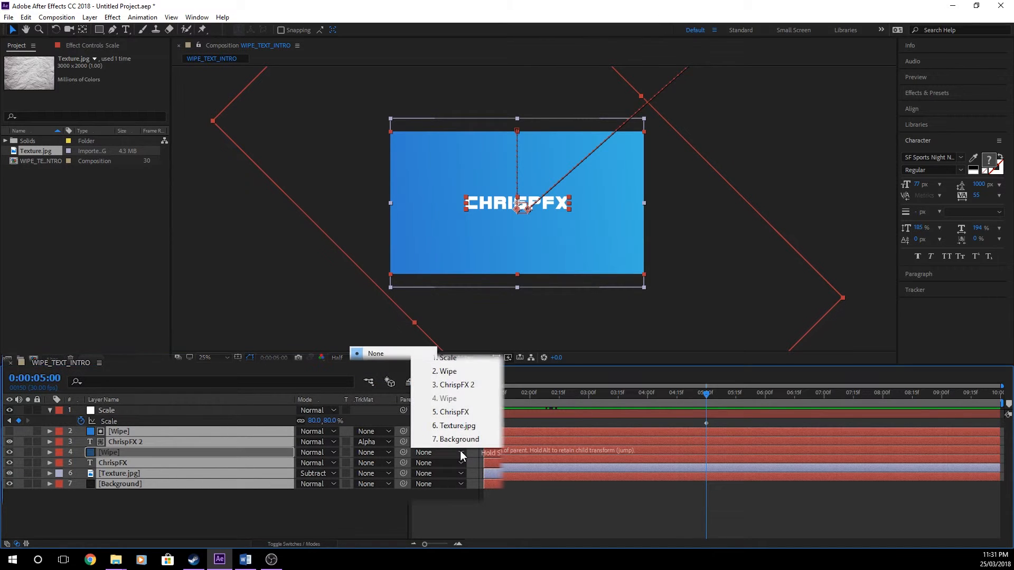
{"action": "left_click", "coordinate": [454, 357]}
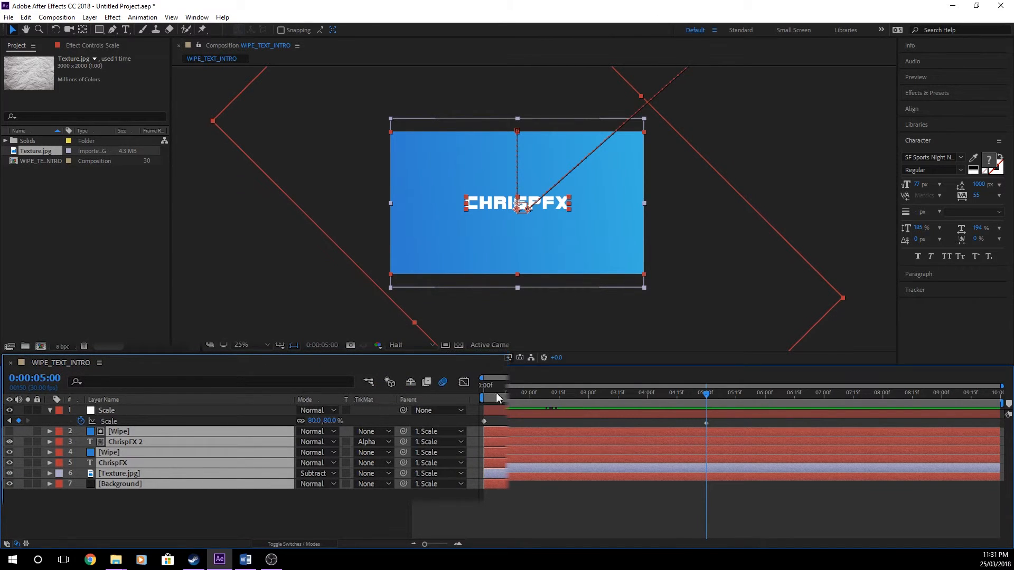
Preview the composition from 0:00:00:00 to check the parented scaling, and return the current time to the start.
{"action": "left_click_drag", "start_coordinate": [449, 394], "coordinate": [403, 396]}
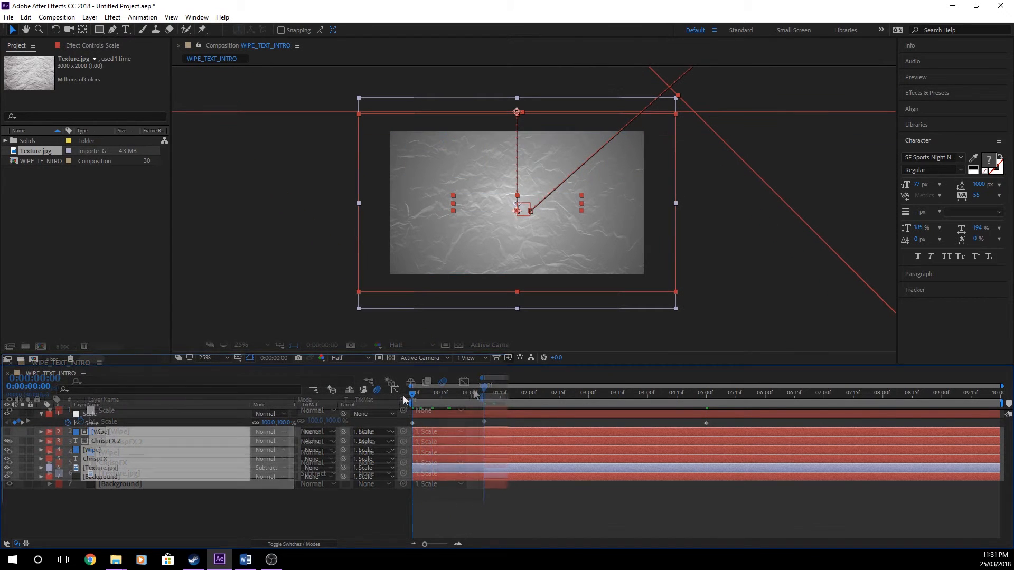
{"action": "left_click", "coordinate": [328, 500]}
{"action": "key", "text": "space"}
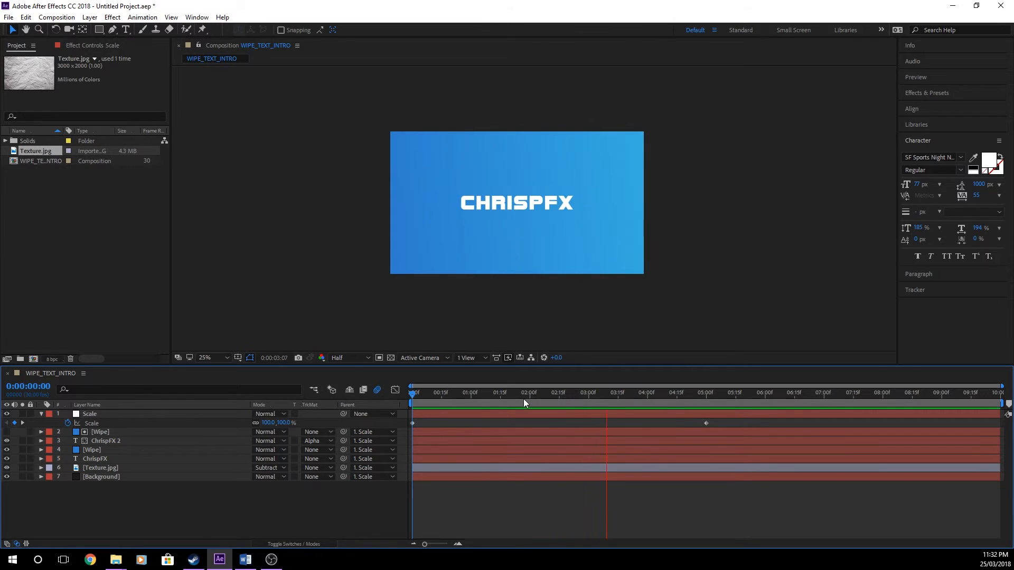
{"action": "left_click_drag", "start_coordinate": [670, 398], "coordinate": [404, 392]}
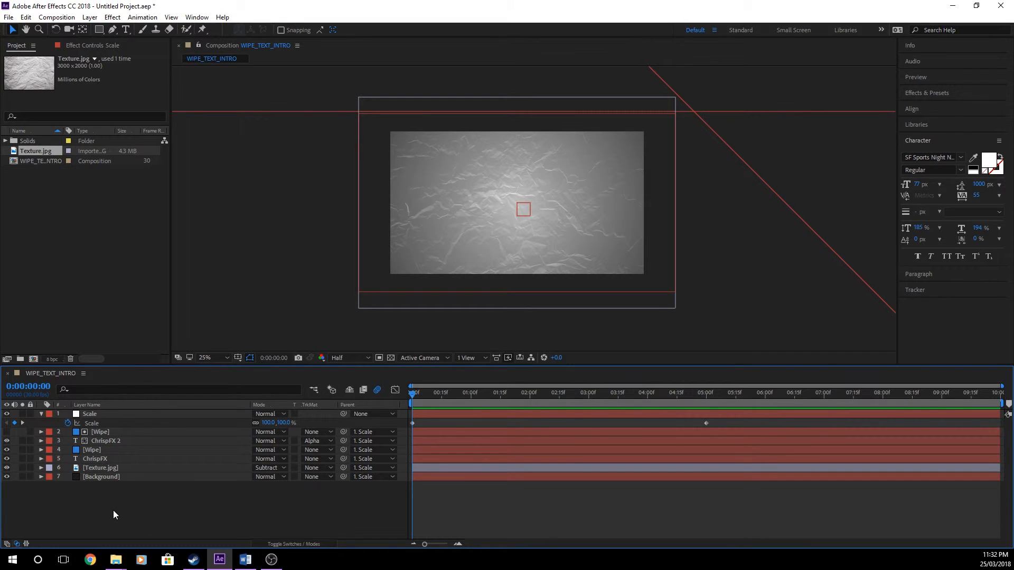
Reveal the keyframed properties of all layers and apply Easy Ease to every scale and position keyframe.
{"action": "left_click_drag", "start_coordinate": [108, 511], "coordinate": [144, 404]}
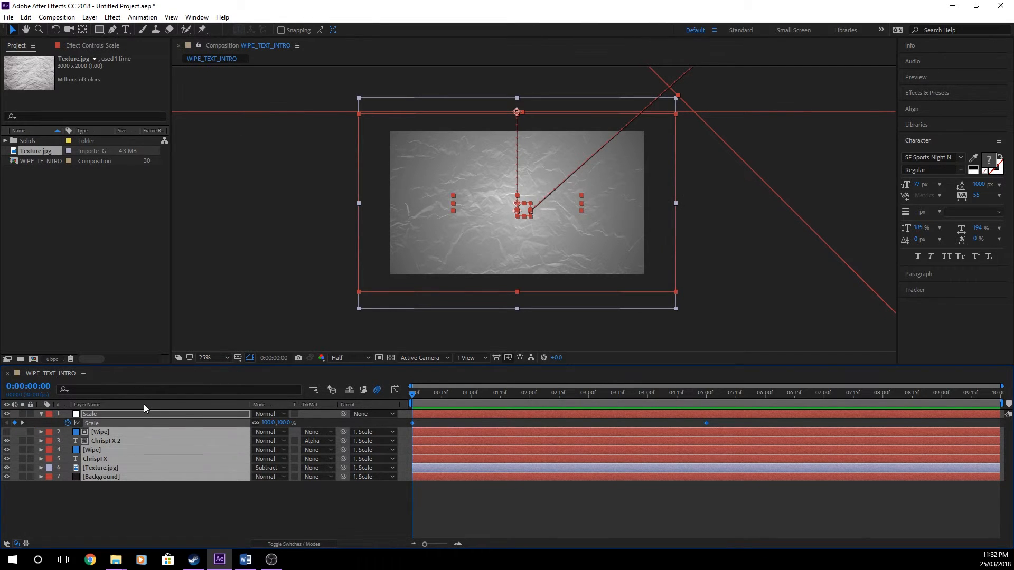
{"action": "key", "text": "u"}
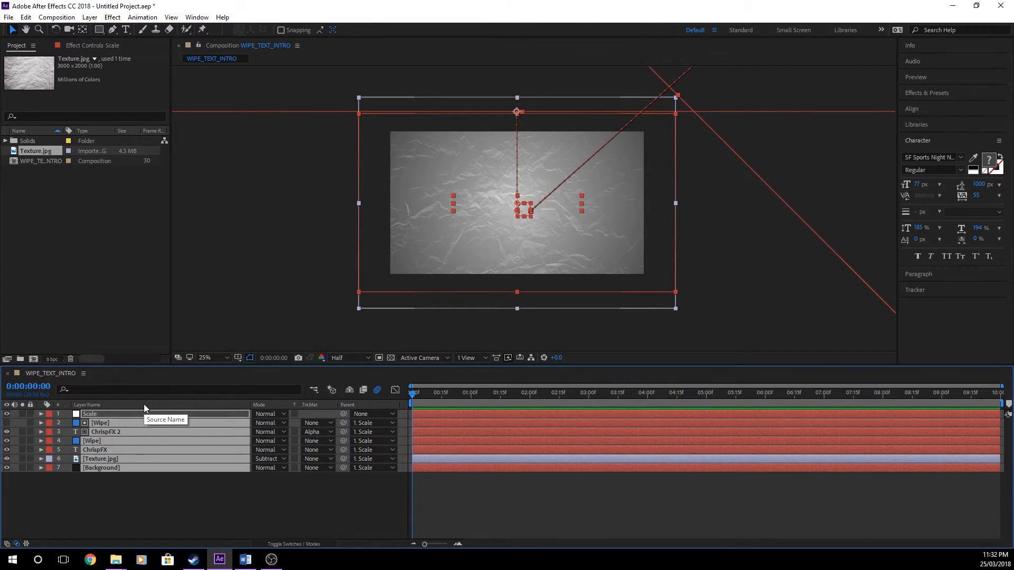
{"action": "key", "text": "u"}
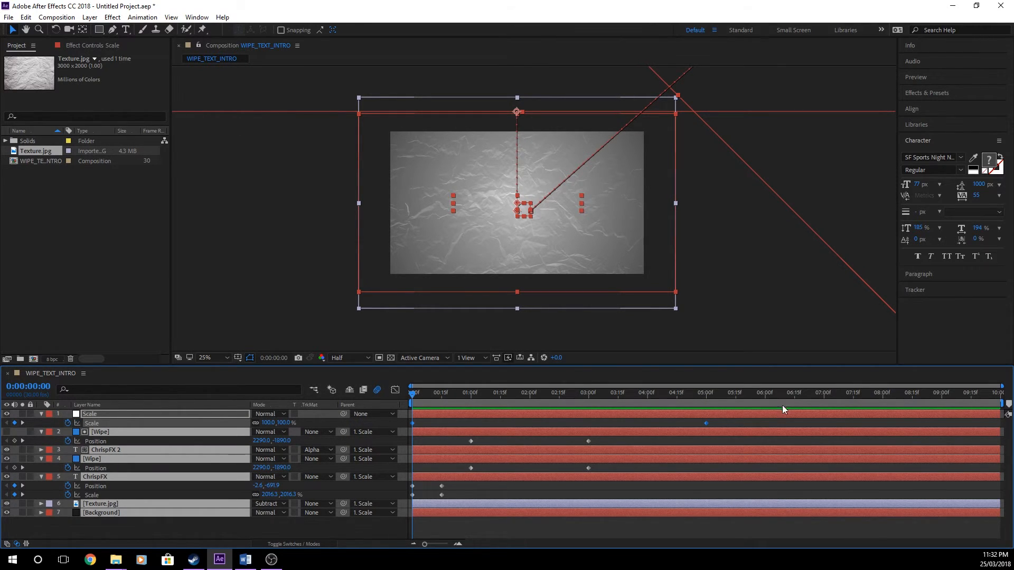
{"action": "left_click", "coordinate": [754, 420]}
{"action": "left_click_drag", "start_coordinate": [762, 421], "coordinate": [398, 503]}
{"action": "right_click", "coordinate": [442, 490]}
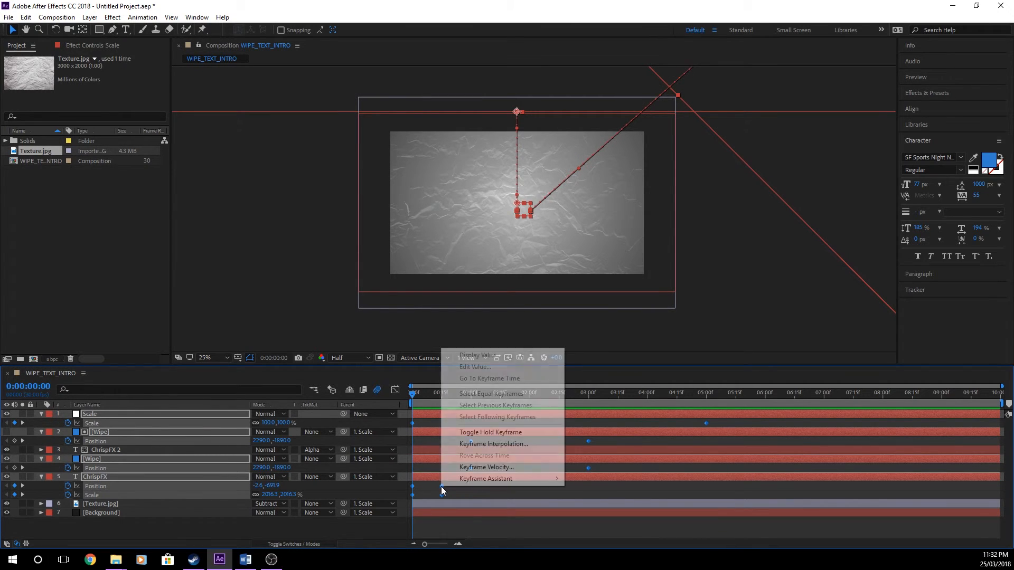
{"action": "mouse_move", "coordinate": [449, 484]}
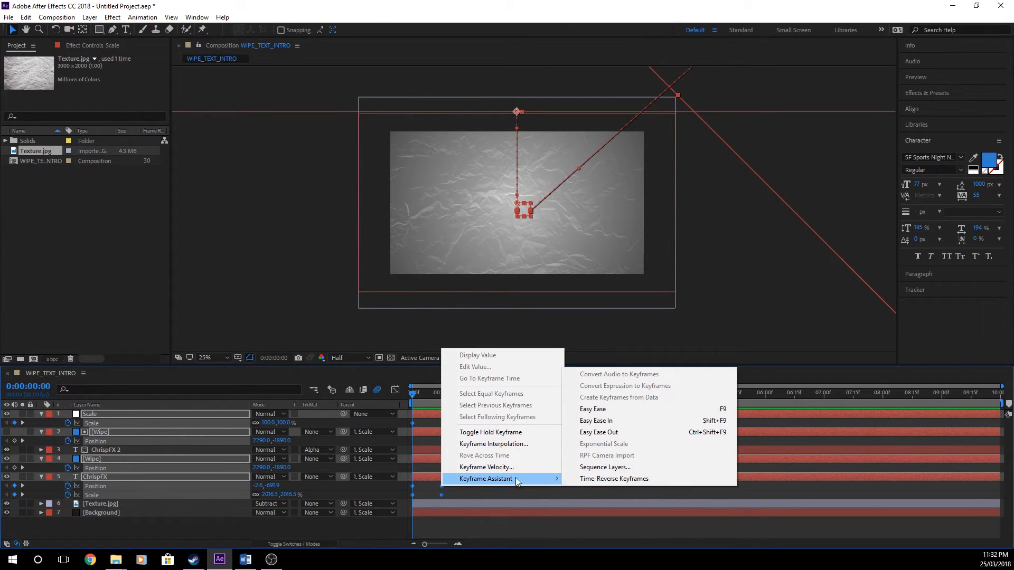
{"action": "left_click", "coordinate": [610, 410]}
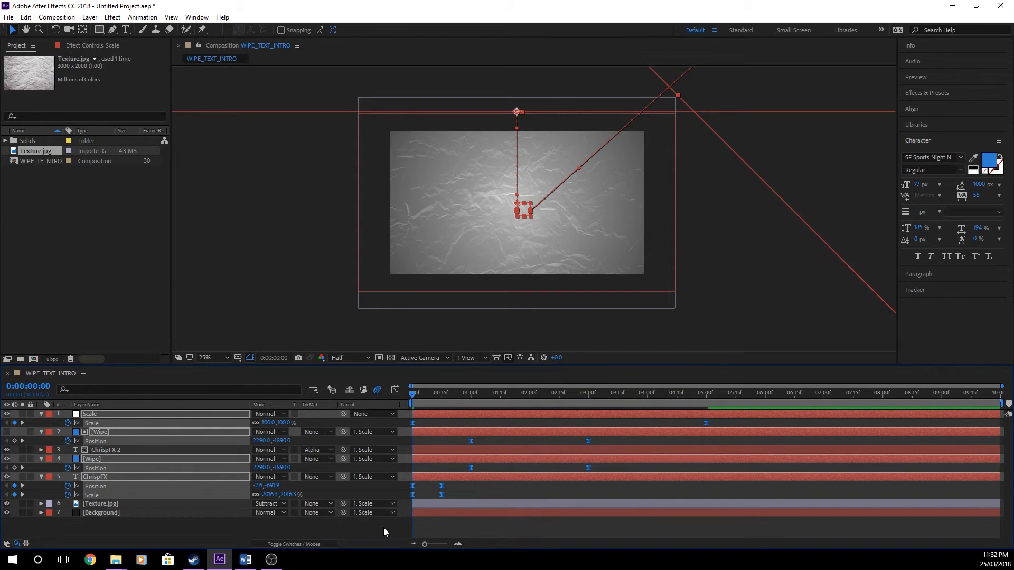
{"action": "left_click", "coordinate": [400, 438]}
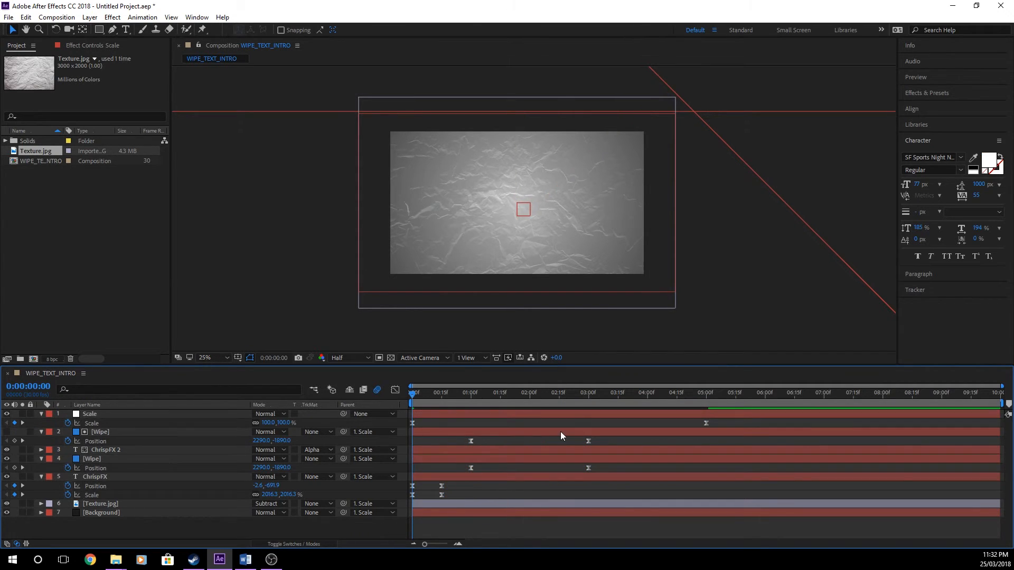
Move the last position keyframes of both Wipe layers earlier, to about 0:00:02:23.
{"action": "left_click", "coordinate": [588, 440]}
{"action": "left_click", "coordinate": [588, 468], "text": "shift"}
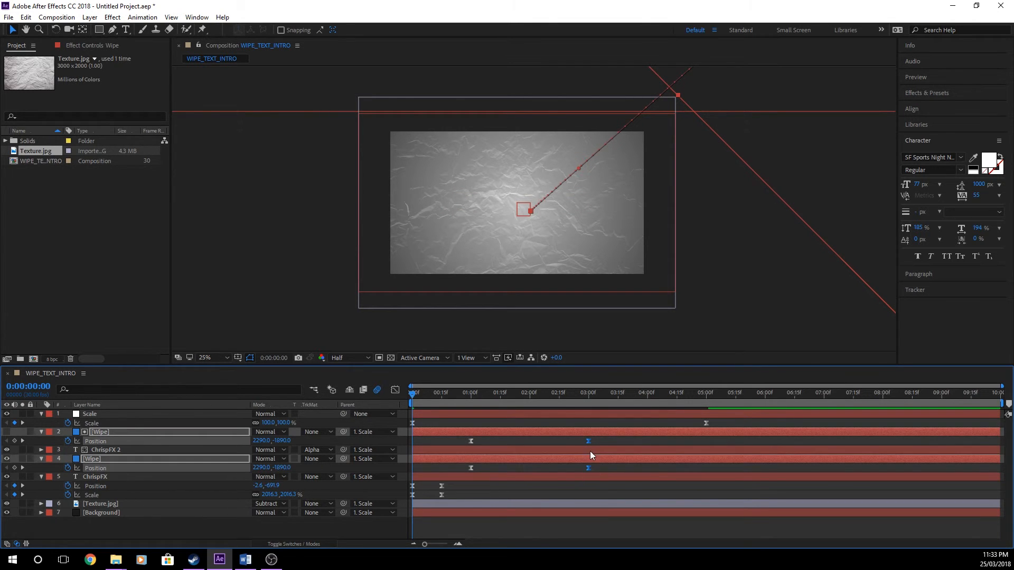
{"action": "left_click_drag", "start_coordinate": [587, 441], "coordinate": [574, 442]}
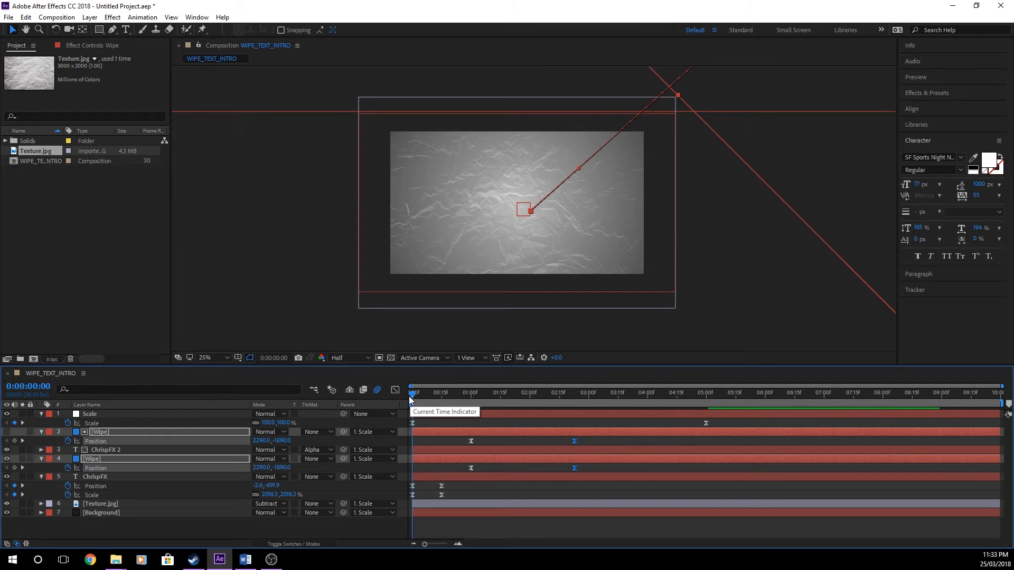
Lengthen the outgoing ease of both Wipe layers' first position keyframes on the speed graph, and close the Graph Editor.
{"action": "left_click_drag", "start_coordinate": [448, 437], "coordinate": [588, 472]}
{"action": "left_click", "coordinate": [395, 390]}
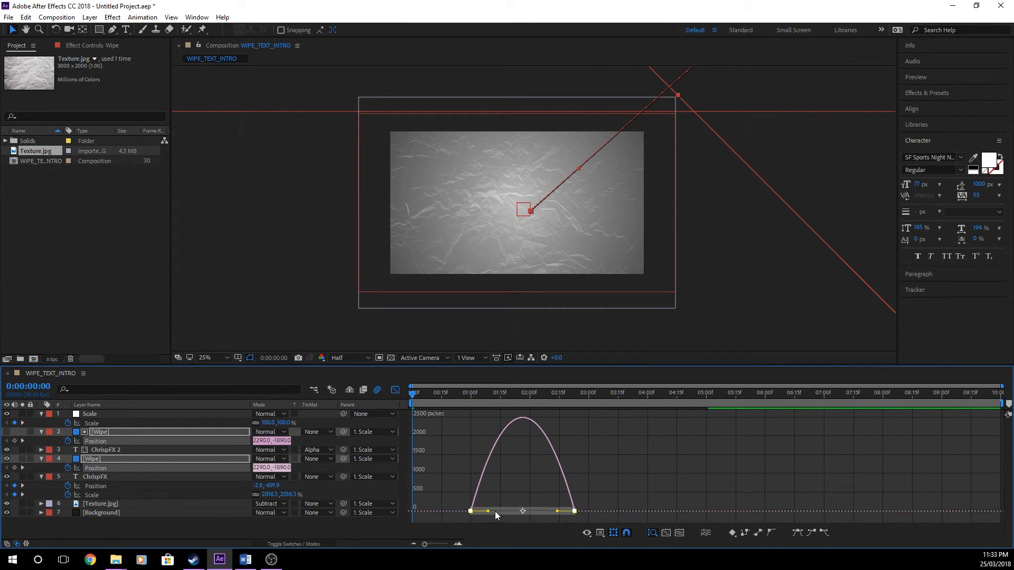
{"action": "left_click_drag", "start_coordinate": [489, 511], "coordinate": [507, 512]}
{"action": "left_click", "coordinate": [484, 477]}
{"action": "left_click", "coordinate": [392, 391]}
Preview the composition from the start to check the eased wipe and text animation.
{"action": "key", "text": "space"}
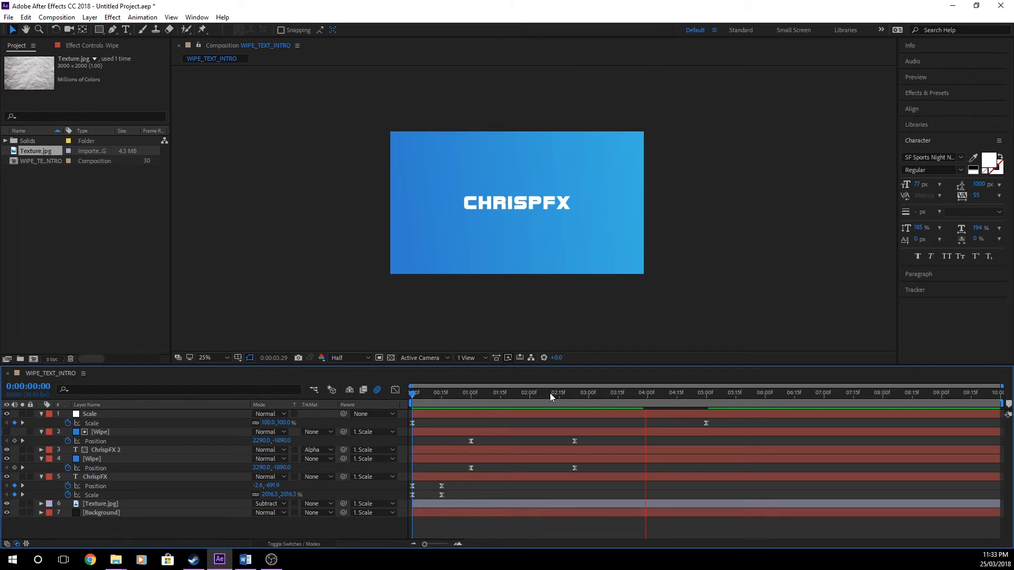
{"action": "key", "text": "space"}
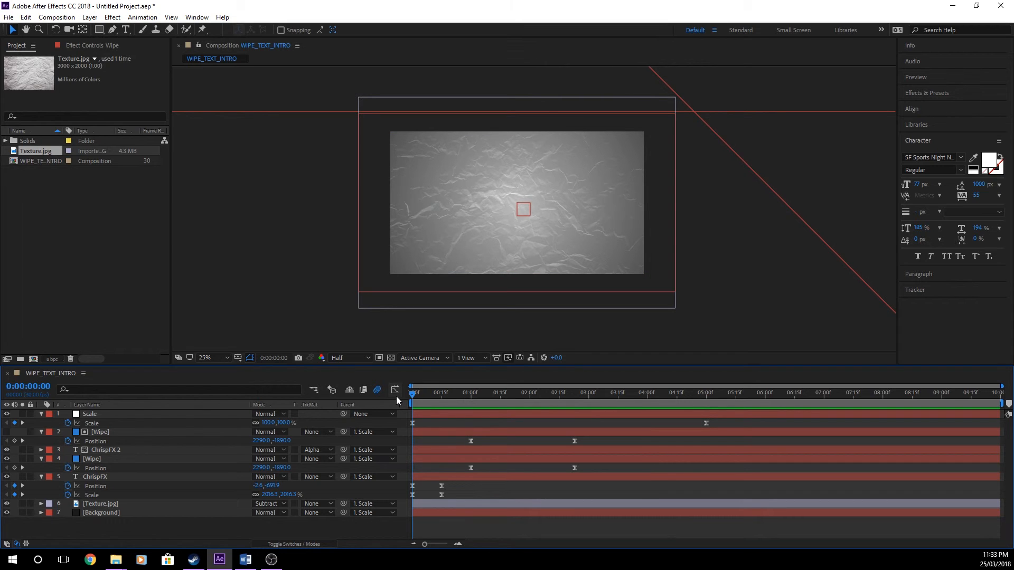
{"action": "key", "text": "space"}
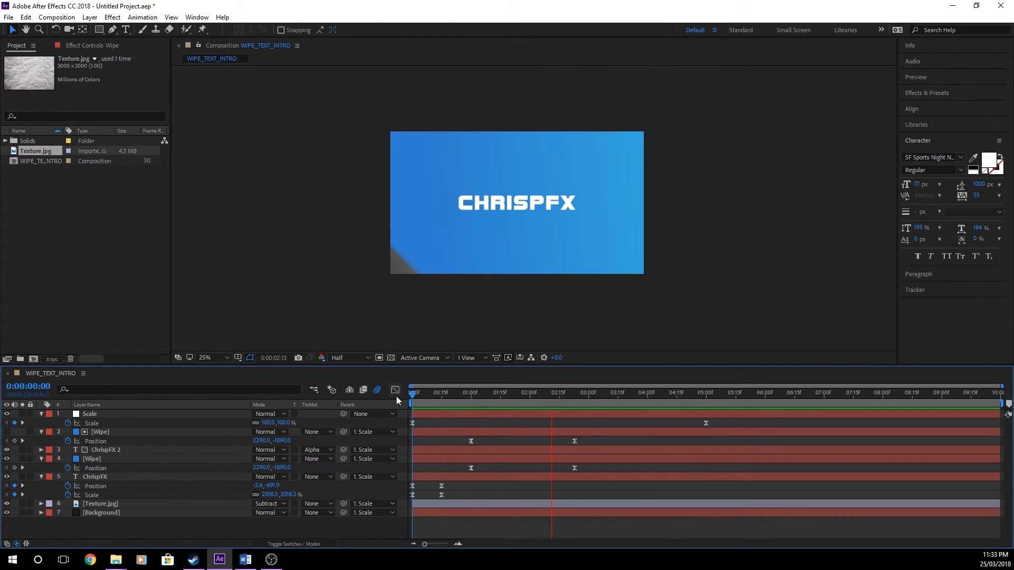
{"action": "key", "text": "space"}
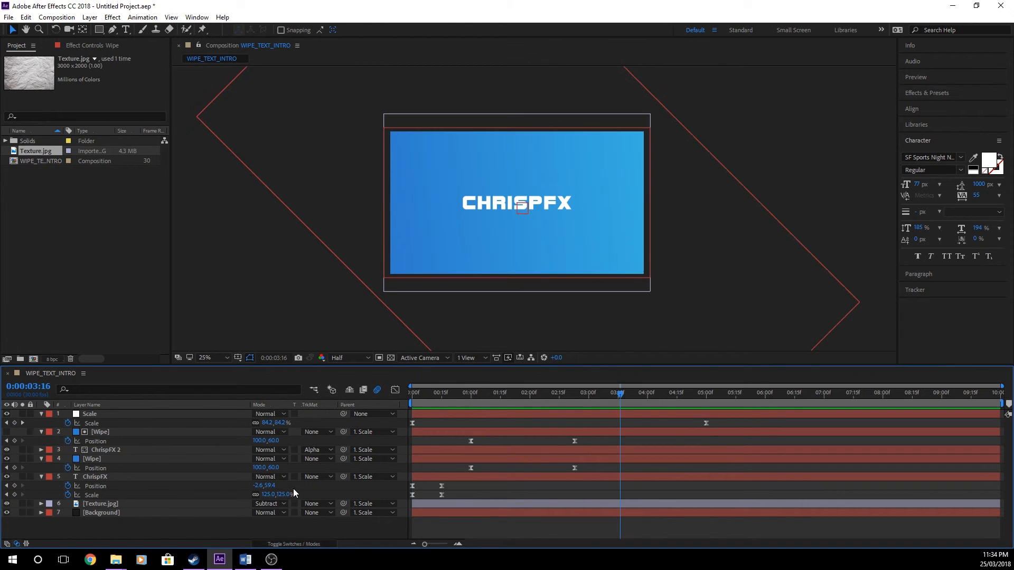
Enable motion blur for the ChrispFX and ChrispFX 2 layers, and return the current time to 0:00:00:00.
{"action": "key", "text": "F4"}
{"action": "left_click", "coordinate": [158, 476]}
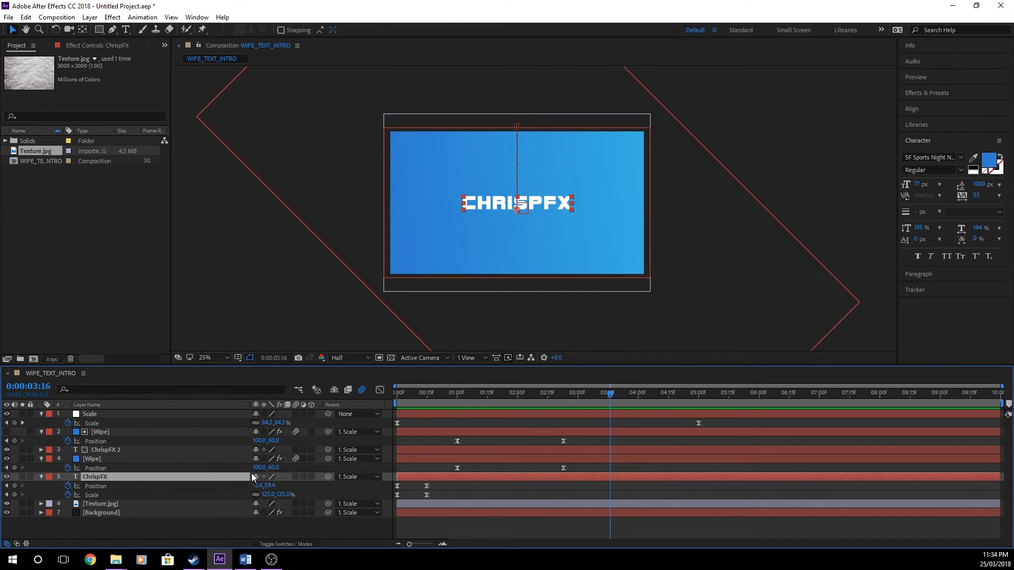
{"action": "left_click", "coordinate": [296, 477]}
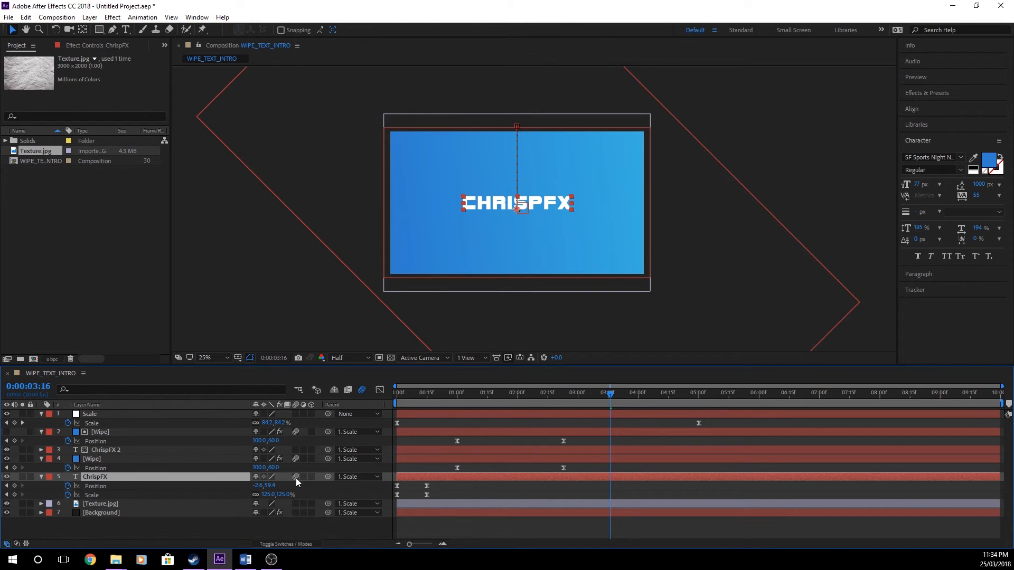
{"action": "left_click", "coordinate": [294, 450]}
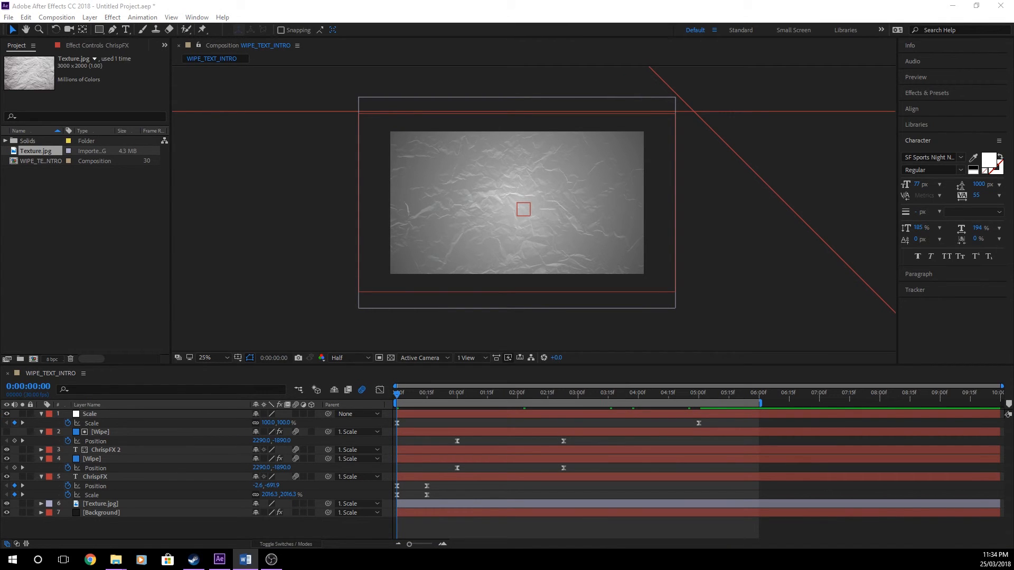
{"action": "left_click", "coordinate": [399, 400]}
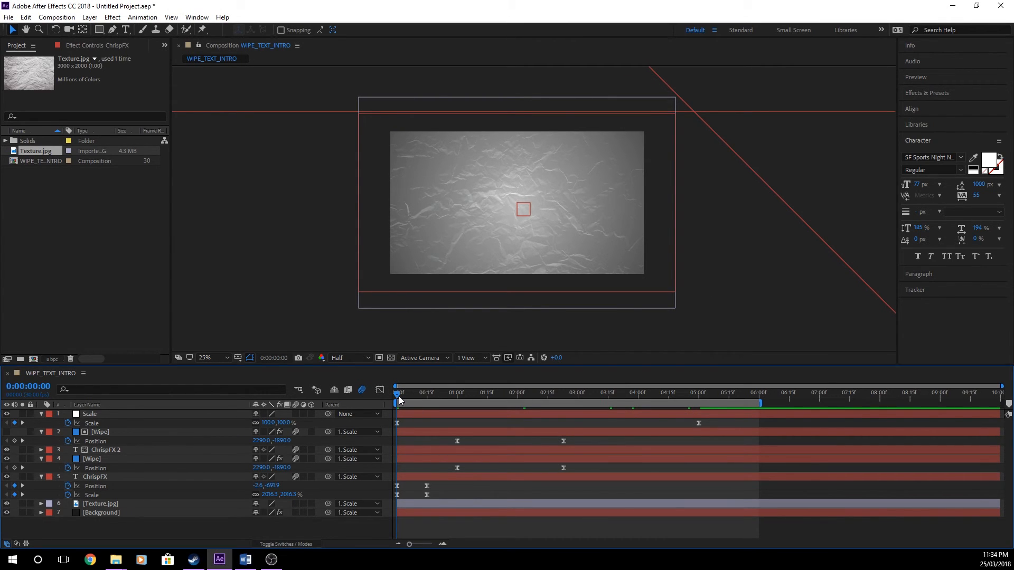